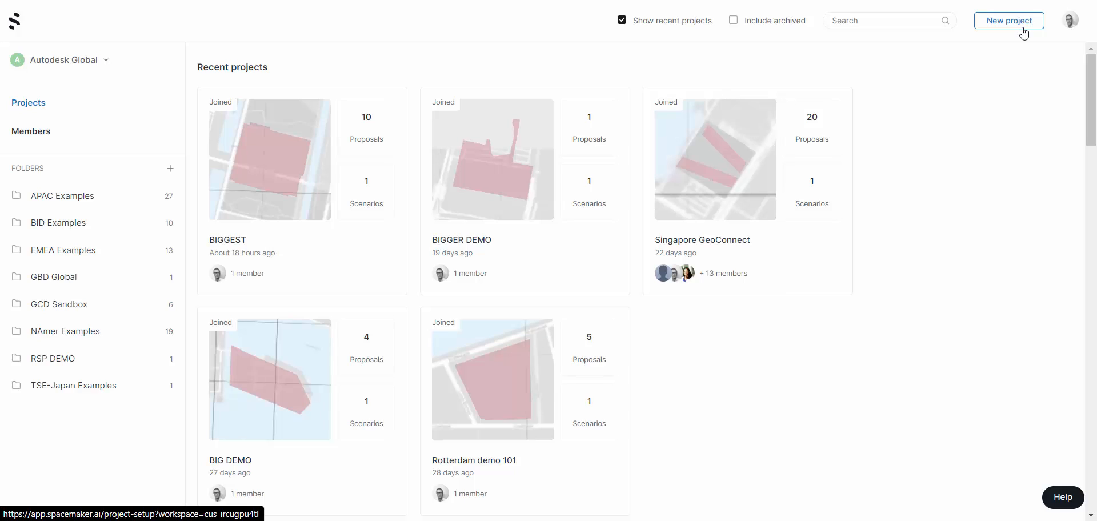
Start a new project in the Autodesk Global workspace and set its country to Denmark.
left_click(1023, 28)
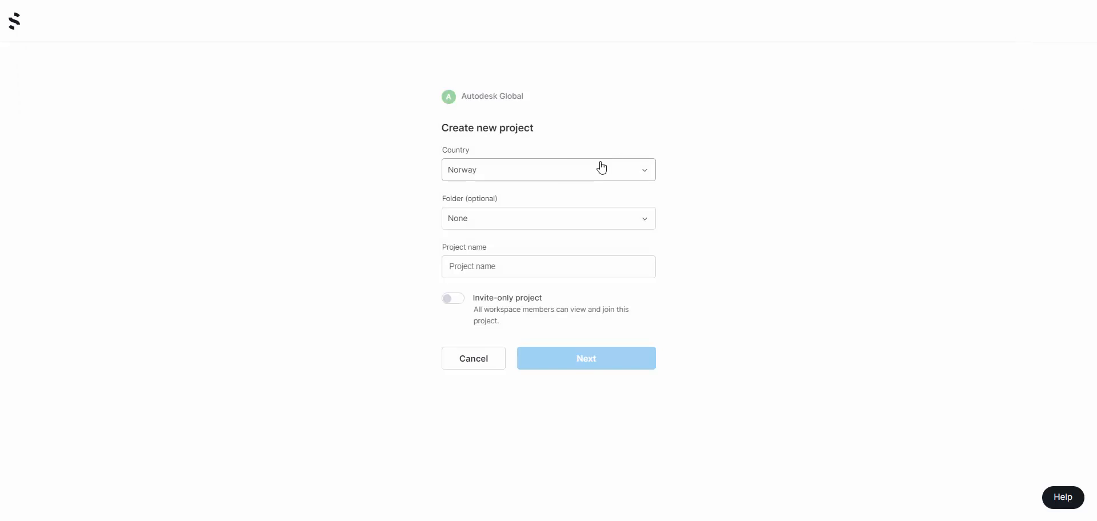
left_click(469, 172)
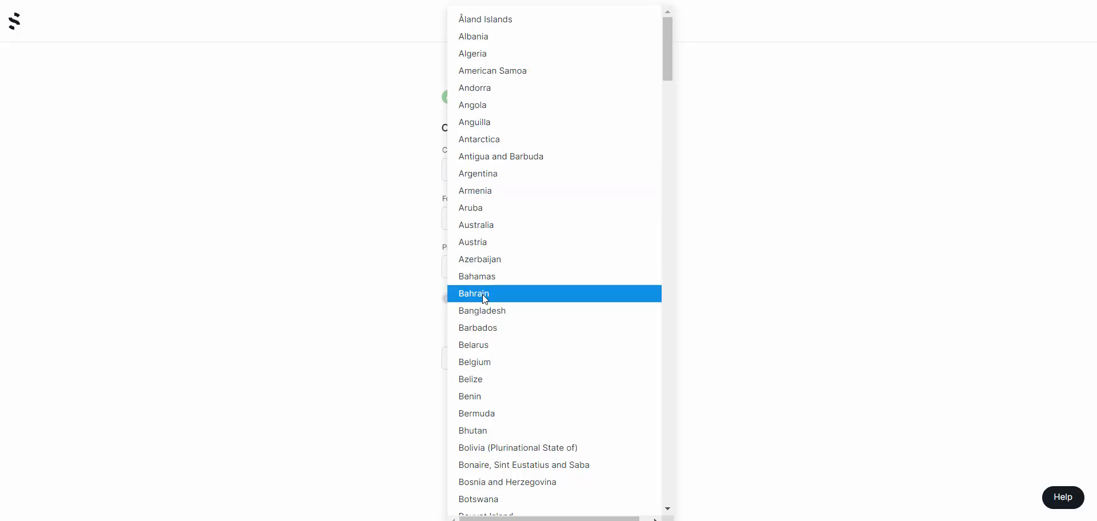
scroll(482, 293, "down", 8)
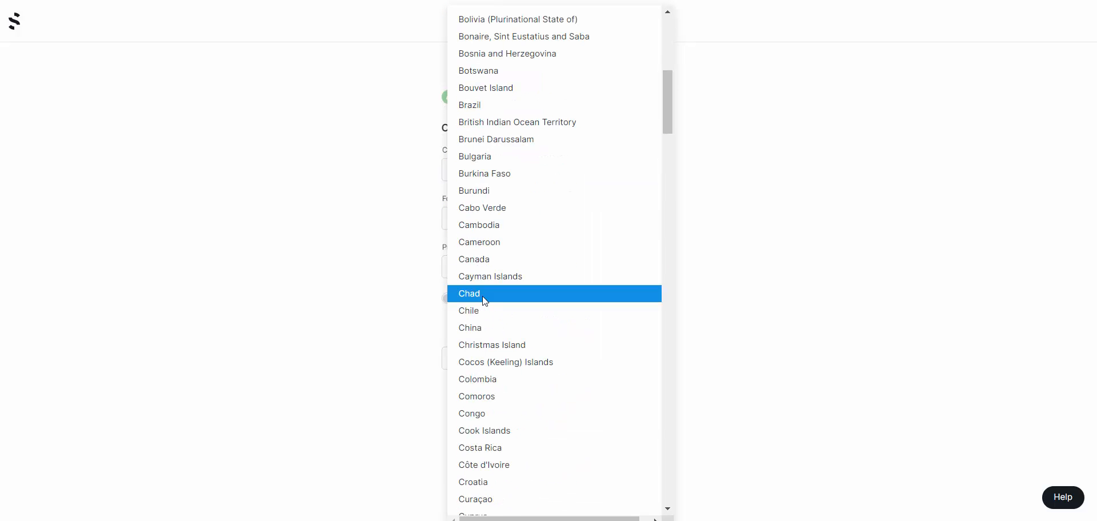
scroll(483, 297, "up", 1)
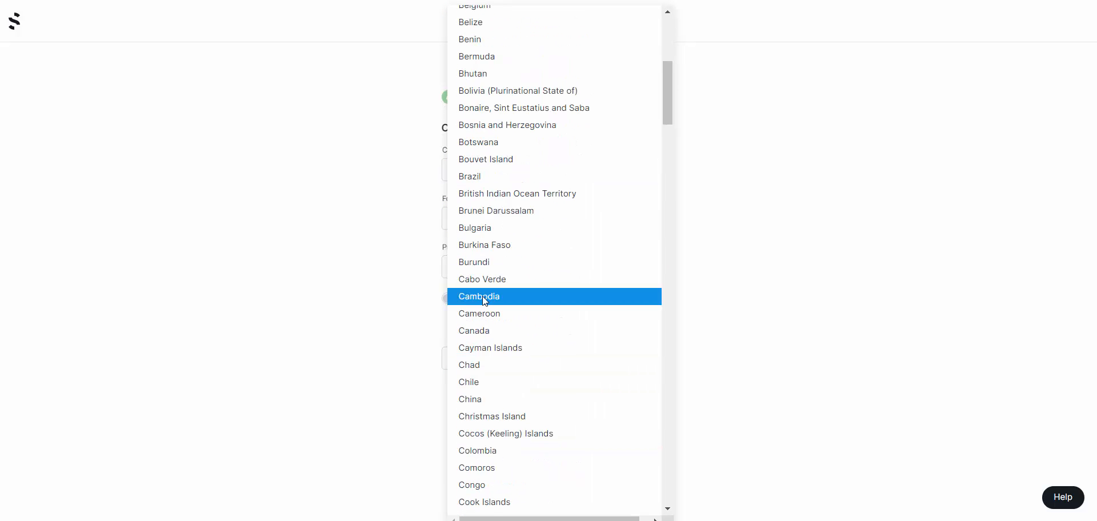
scroll(484, 298, "down", 8)
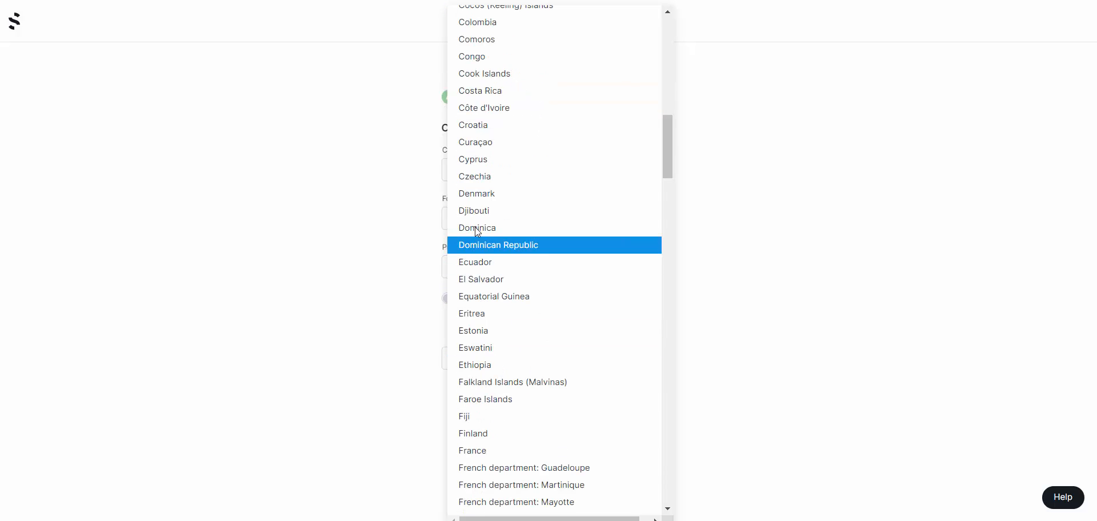
left_click(475, 189)
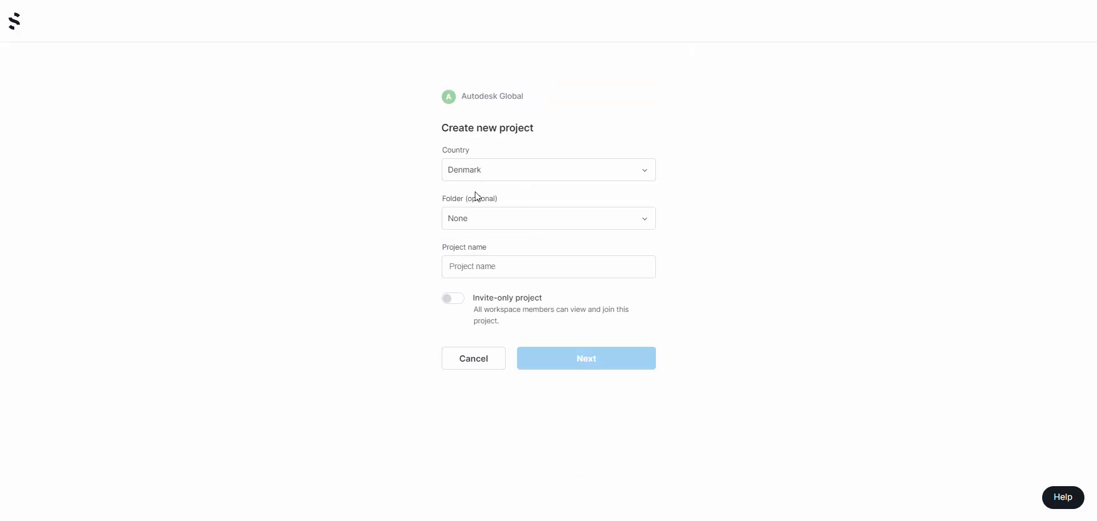
File the project under APAC Examples, name it MASSIVE, leave invite-only access off, and proceed to the location setup.
left_click(486, 224)
left_click(481, 87)
left_click(471, 264)
type("MASSIVE")
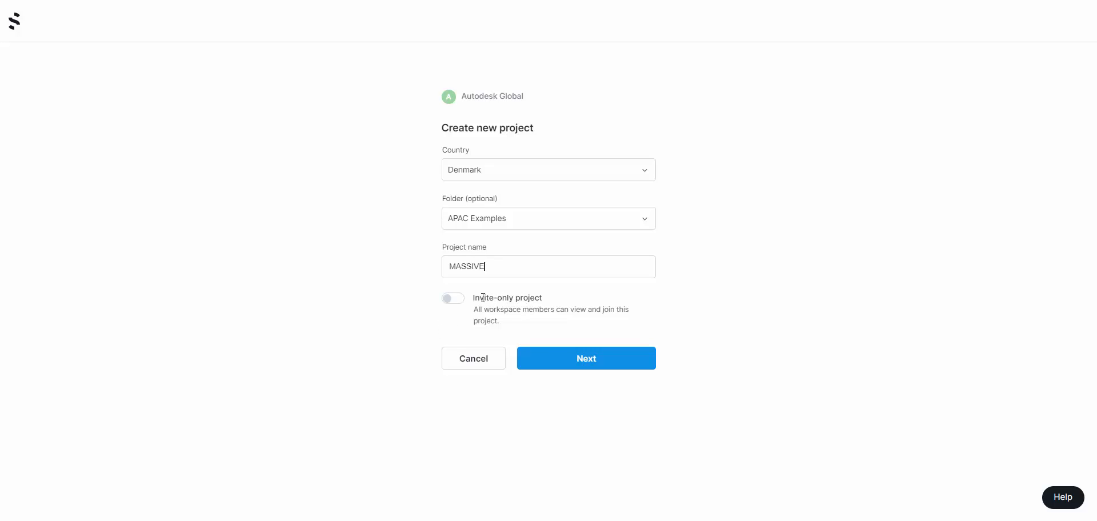
left_click(451, 304)
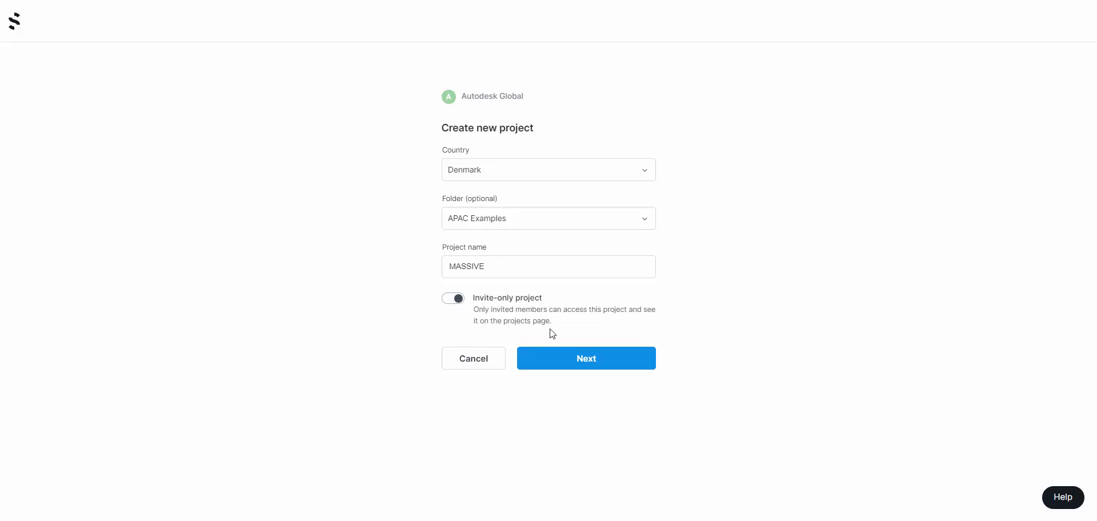
left_click(451, 301)
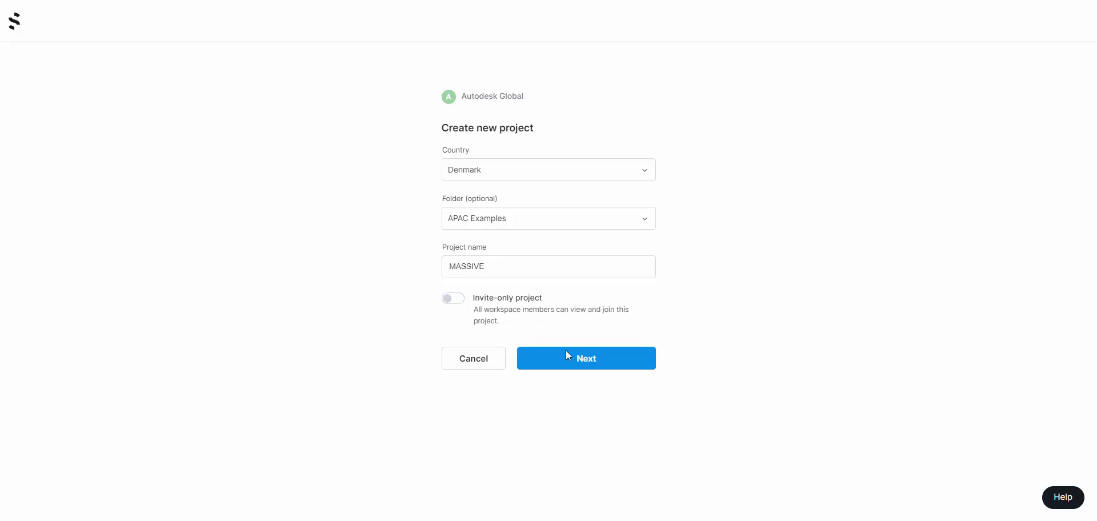
left_click(592, 358)
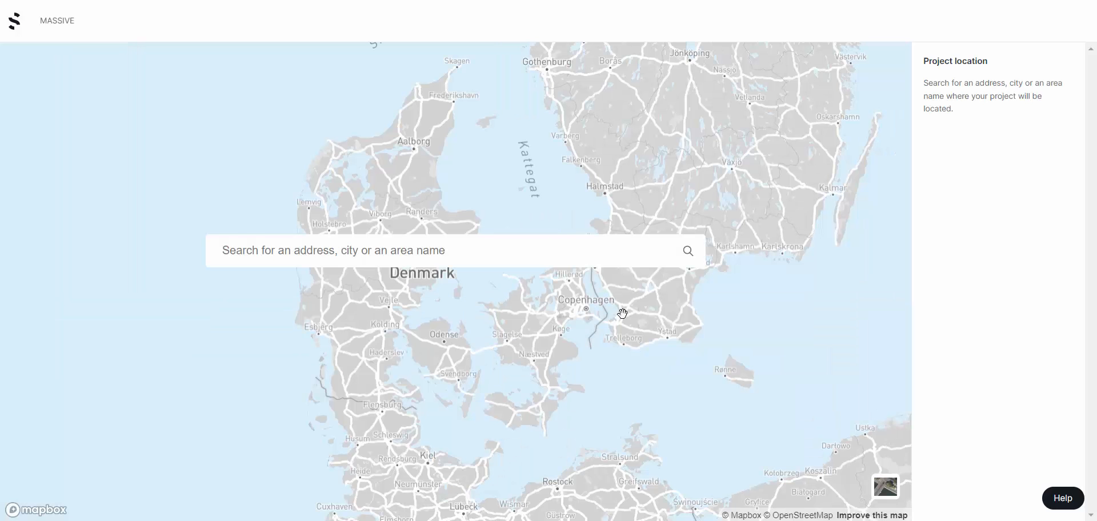
Locate the Ørestad area of Amager south of Copenhagen on the map and display it as satellite imagery.
scroll(586, 313, "up", 5)
scroll(584, 303, "up", 5)
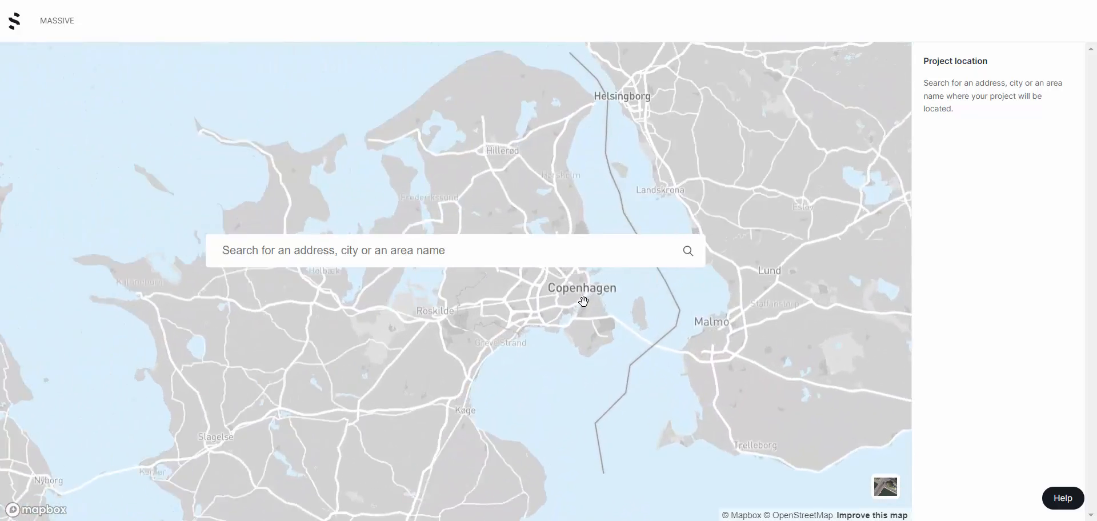
scroll(580, 349, "up", 5)
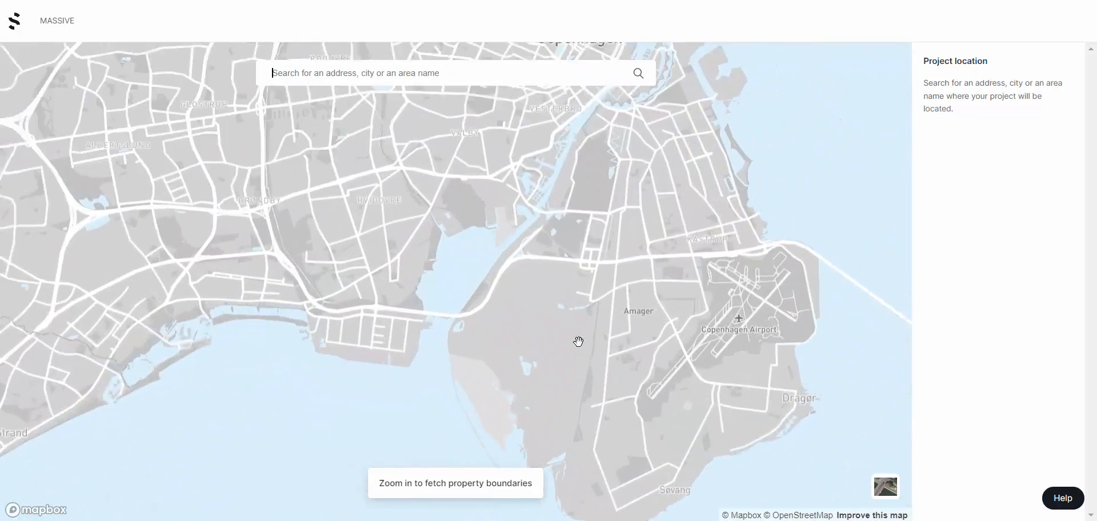
scroll(594, 219, "up", 3)
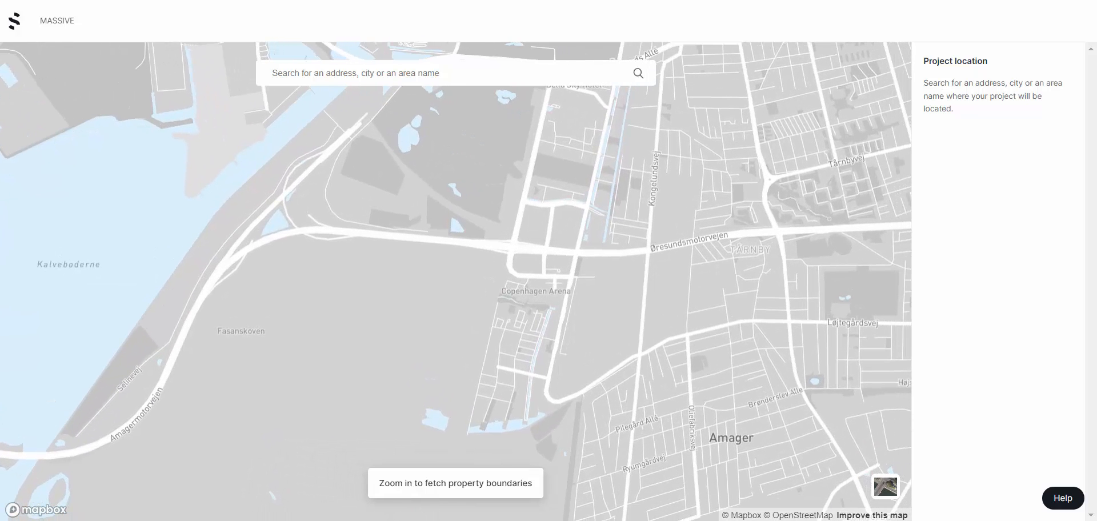
left_click(886, 487)
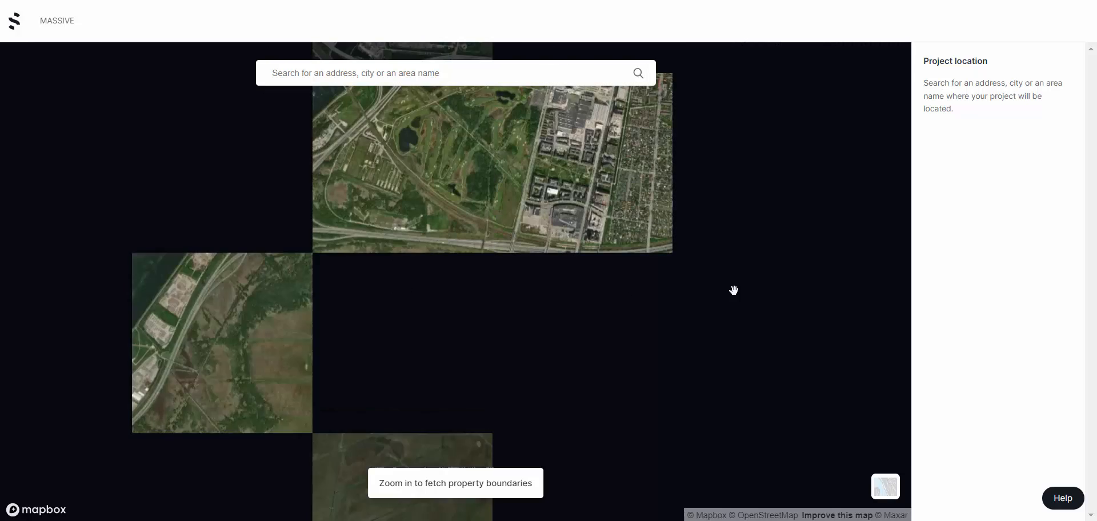
scroll(514, 422, "up", 5)
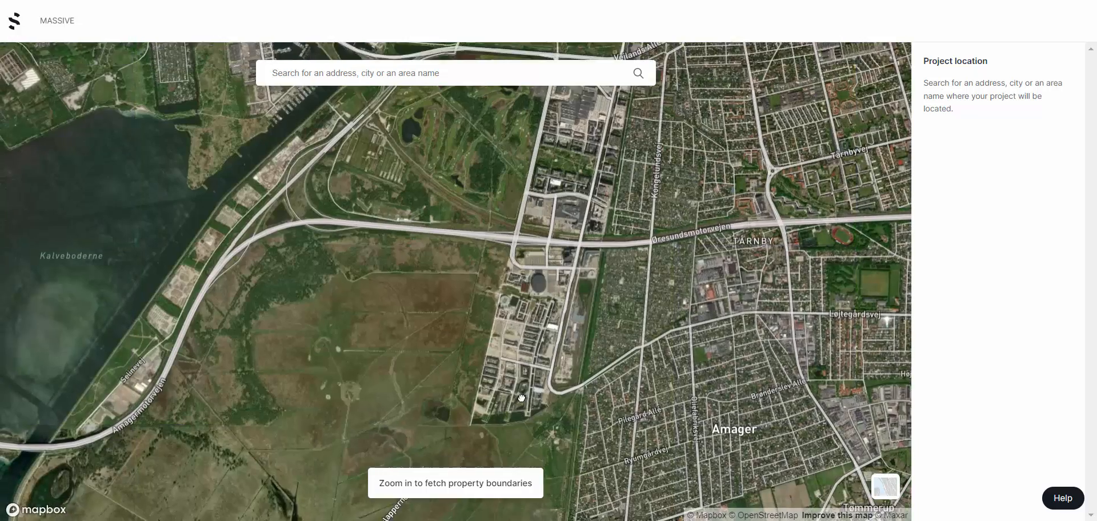
scroll(512, 379, "up", 3)
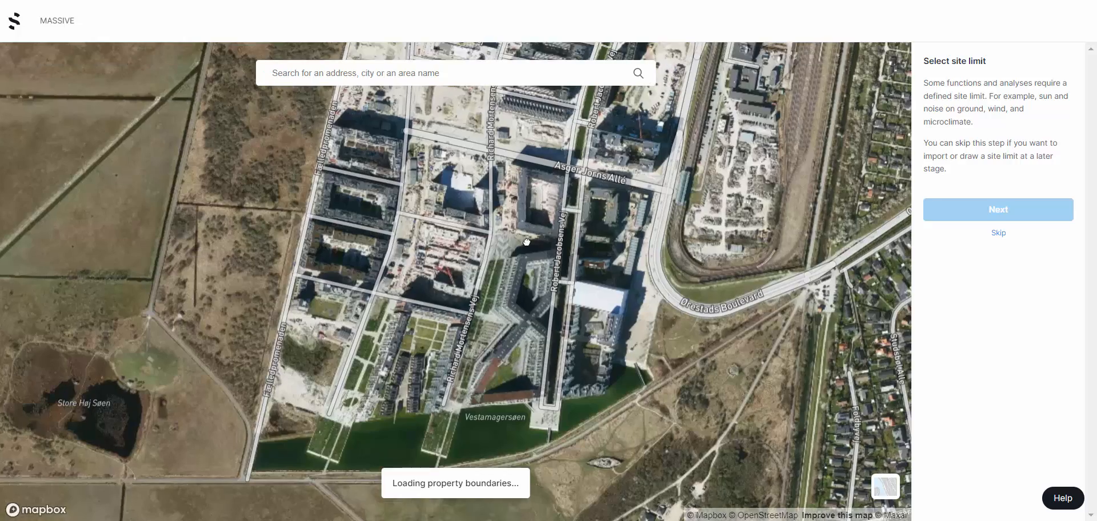
Examine the satellite imagery northward along Ørestads Boulevard for the building block between Hovedkanalen and Nordre Landkanal.
left_click_drag(526, 242, 505, 379)
left_click_drag(550, 225, 516, 379)
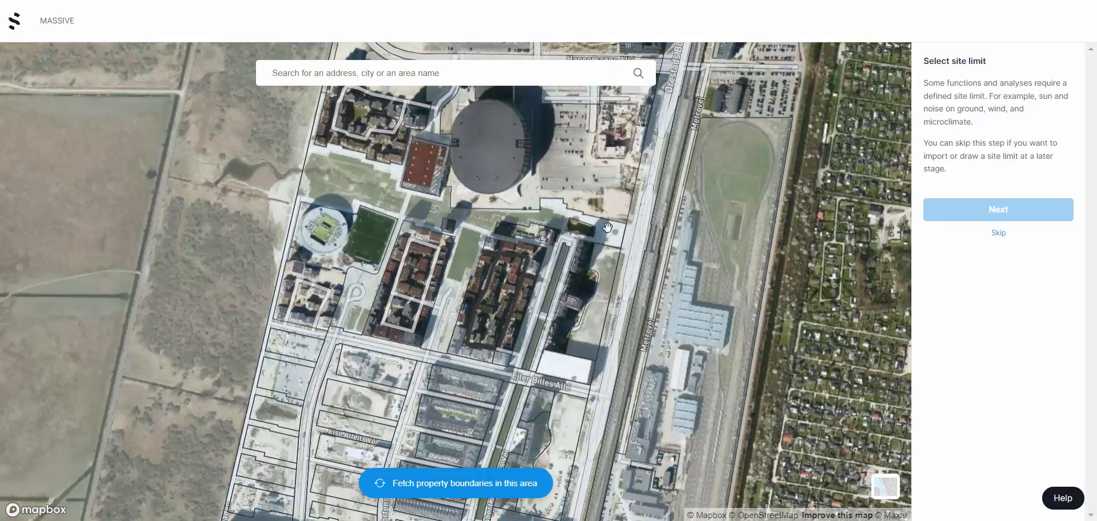
left_click_drag(629, 137, 536, 361)
left_click_drag(564, 232, 497, 454)
left_click_drag(599, 223, 538, 439)
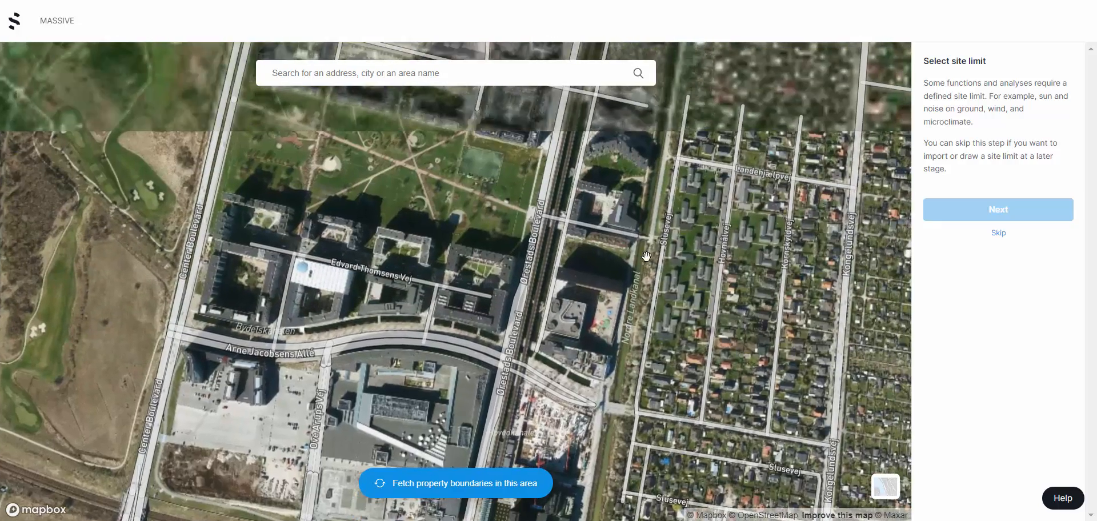
left_click_drag(656, 157, 581, 282)
left_click_drag(595, 208, 570, 225)
scroll(570, 225, "up", 1)
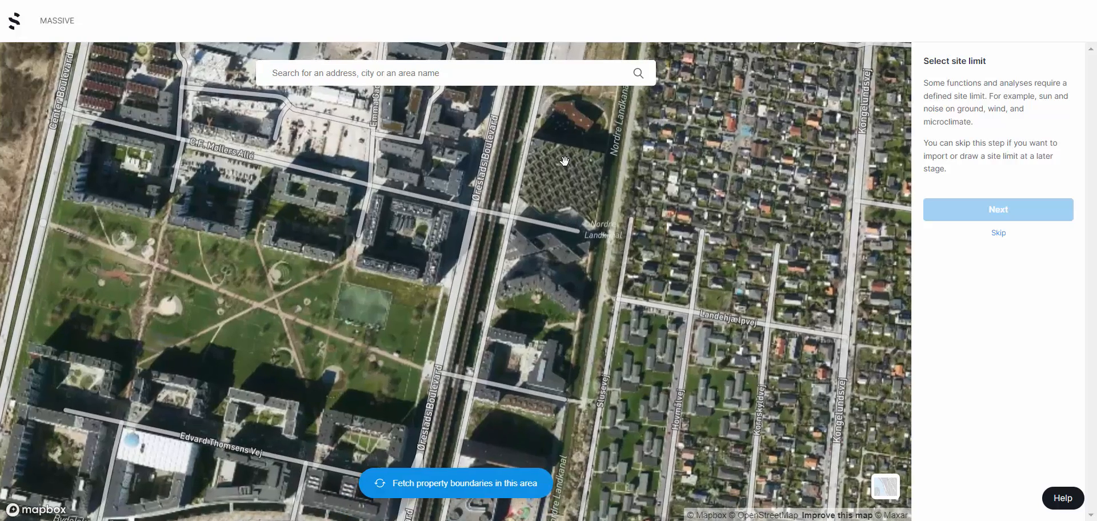
scroll(540, 289, "up", 1)
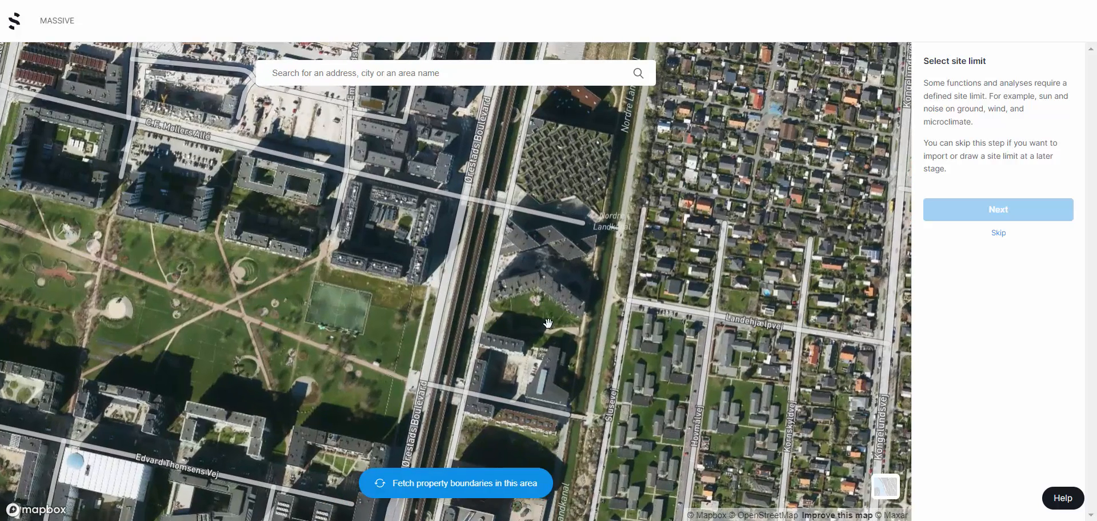
left_click_drag(546, 328, 549, 233)
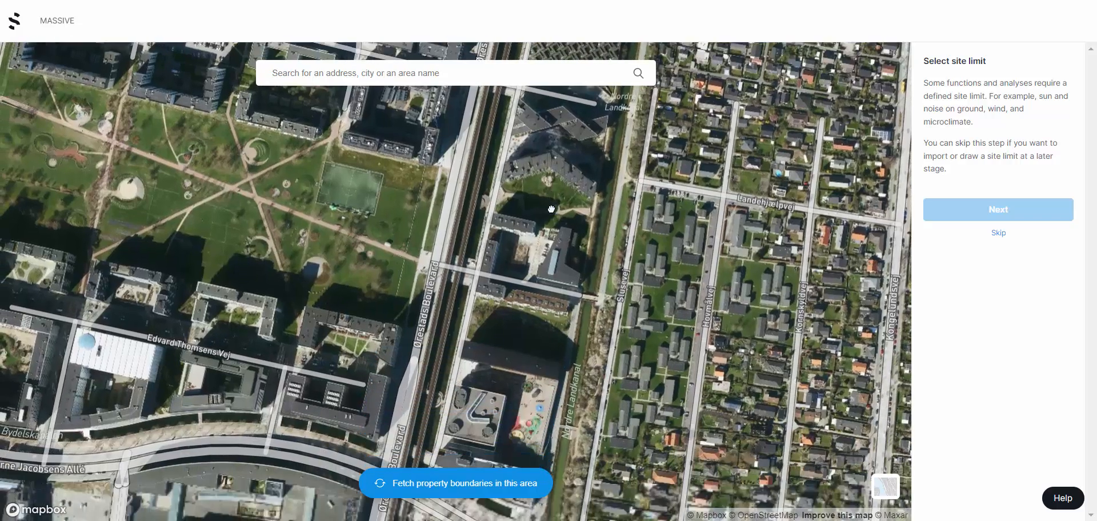
scroll(549, 232, "up", 1)
scroll(549, 233, "up", 2)
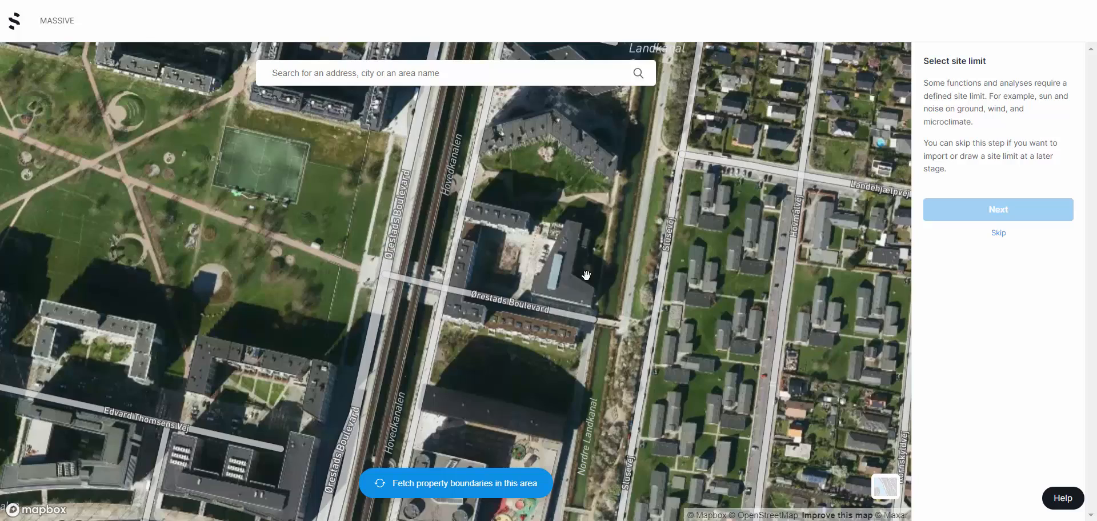
left_click_drag(586, 275, 532, 295)
scroll(515, 248, "up", 1)
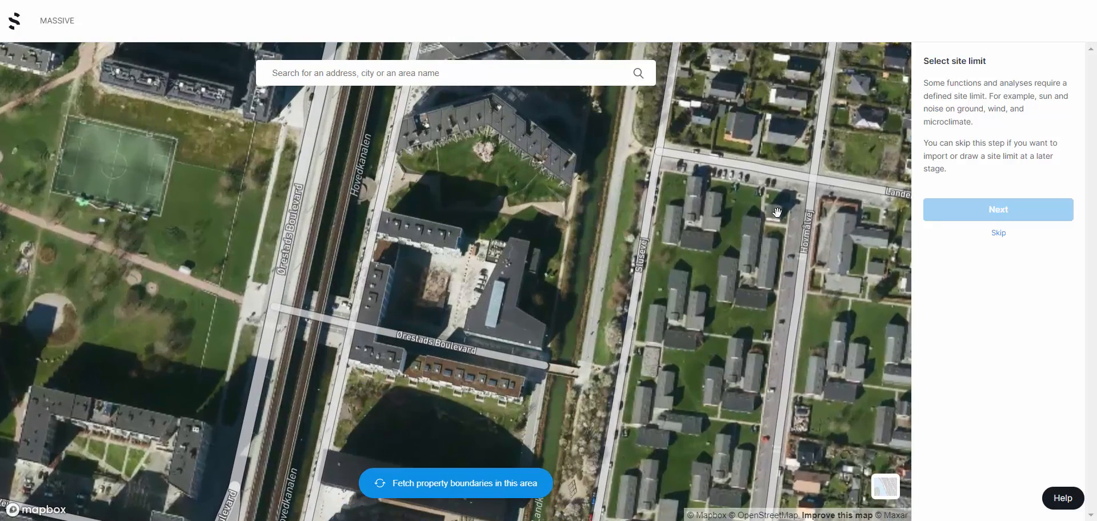
Return to the street map style and fetch the property boundaries around the block by Ørestads Boulevard.
left_click(885, 489)
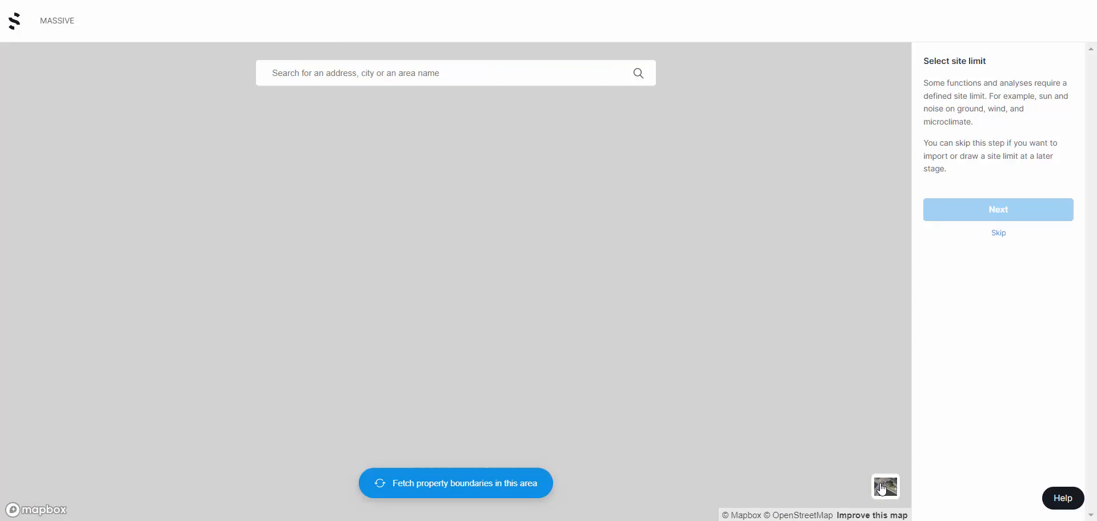
left_click(513, 487)
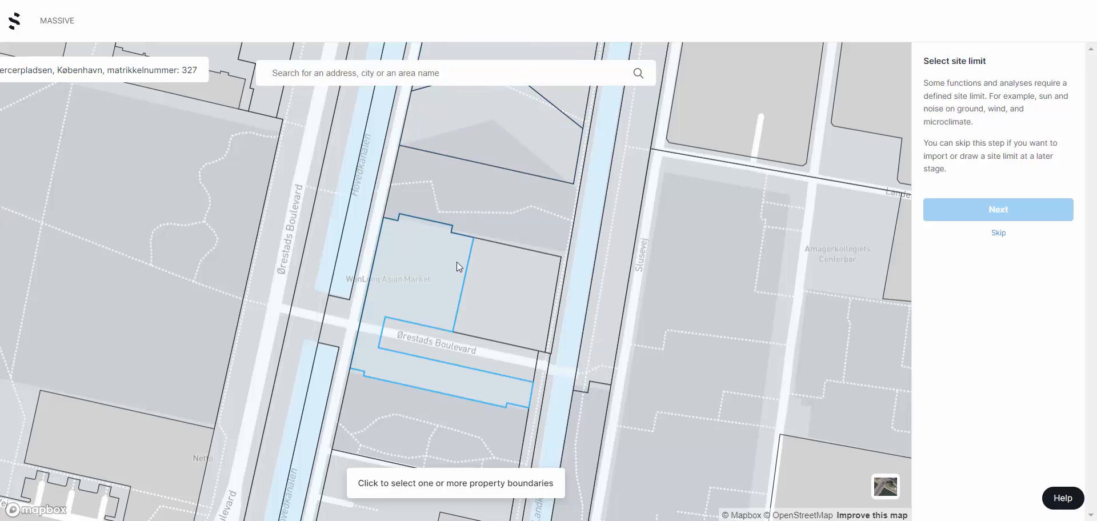
Set the two adjoining parcels by WanLong Asian Market and the Ørestads Boulevard strip between them and the canal as the site limit.
scroll(673, 336, "down", 2)
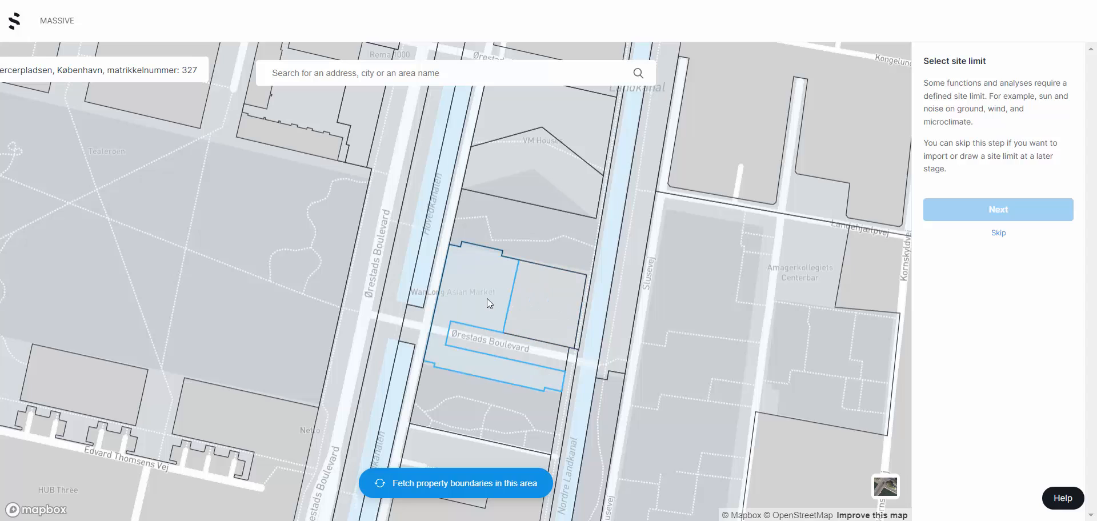
left_click(487, 299)
left_click(558, 310)
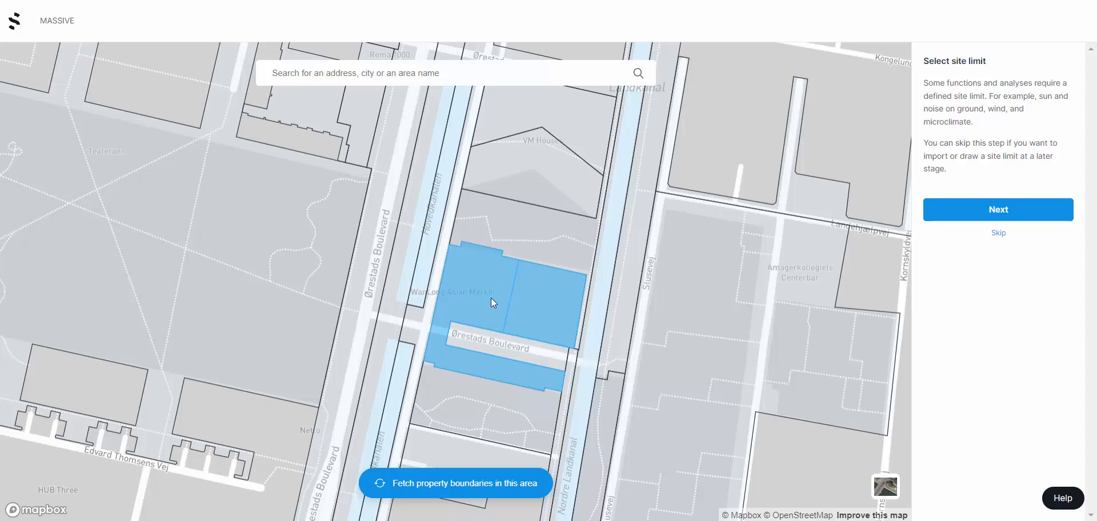
left_click(492, 342)
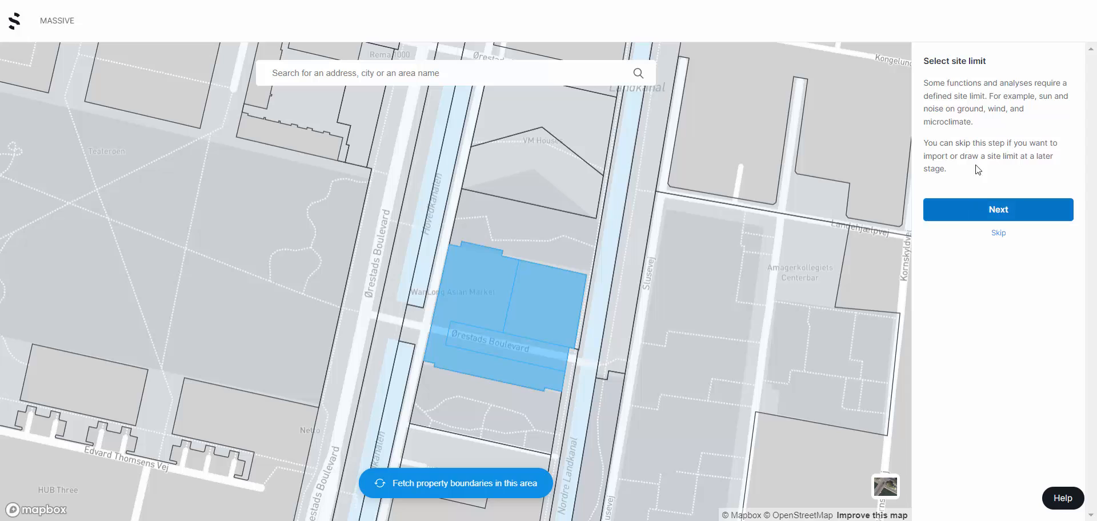
left_click(977, 212)
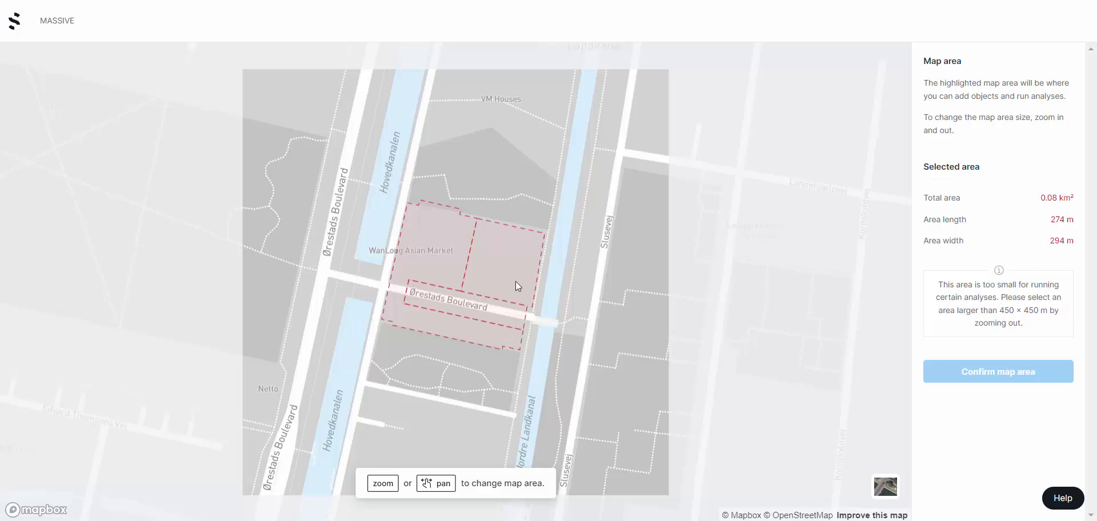
Enlarge the map area around the site limit to 459 m by 494 m and confirm it.
scroll(516, 281, "down", 4)
scroll(515, 281, "down", 2)
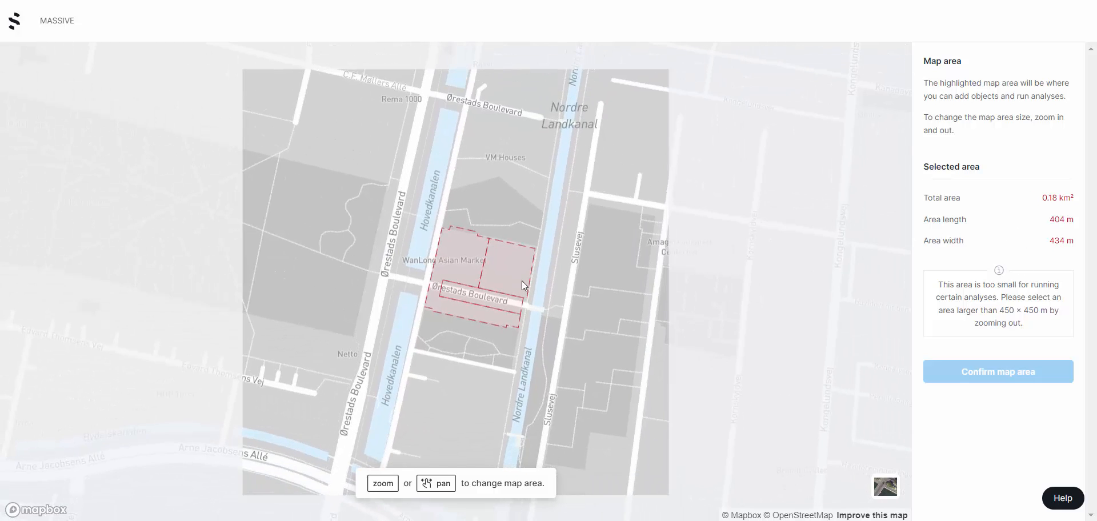
scroll(559, 281, "down", 4)
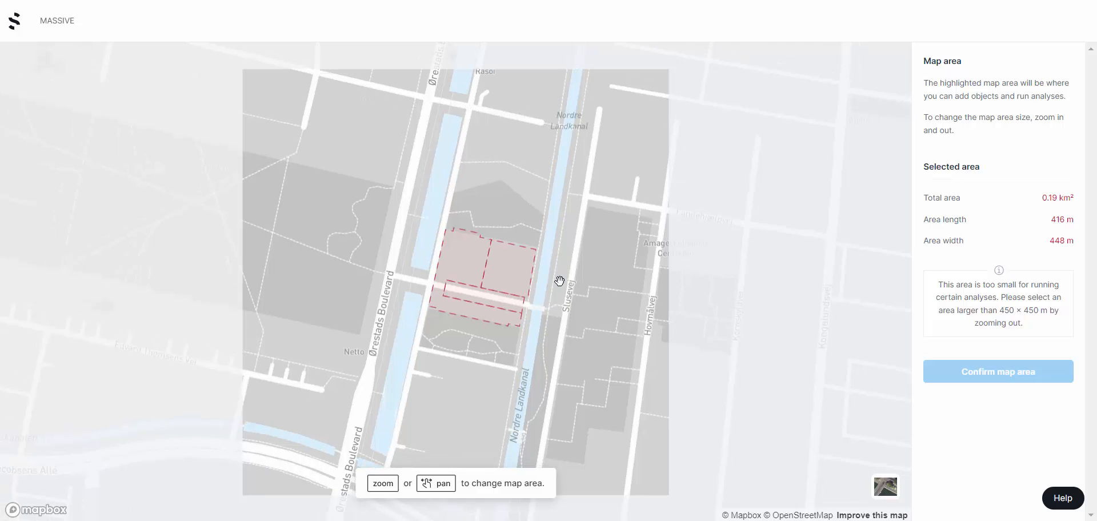
left_click_drag(559, 280, 545, 277)
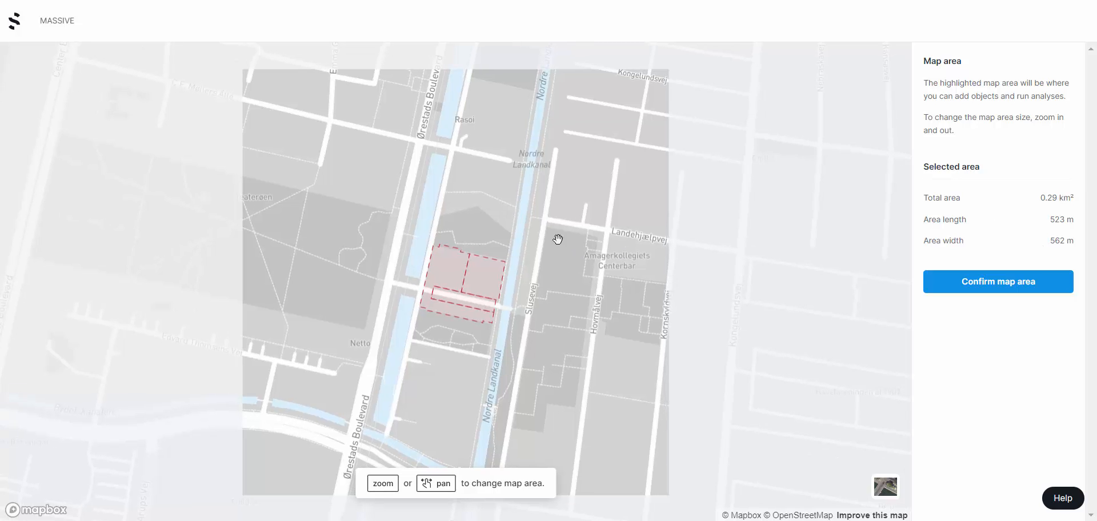
scroll(382, 309, "down", 1)
scroll(383, 309, "down", 4)
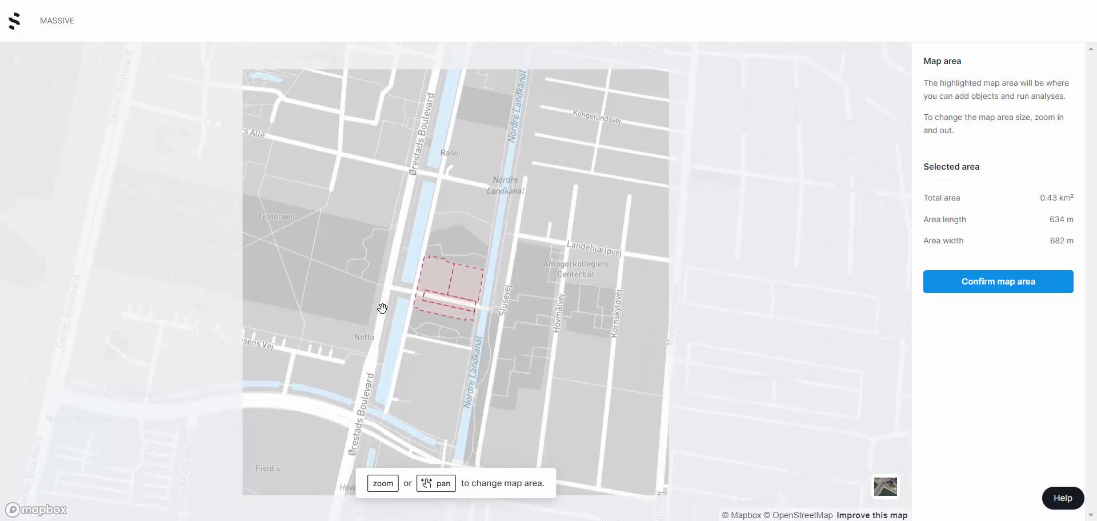
scroll(382, 308, "down", 6)
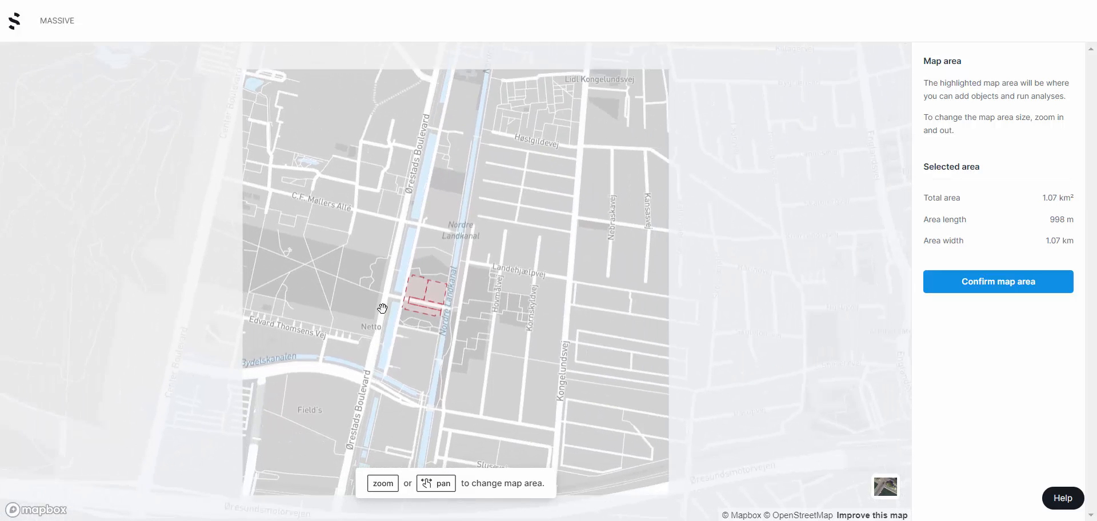
scroll(382, 309, "down", 5)
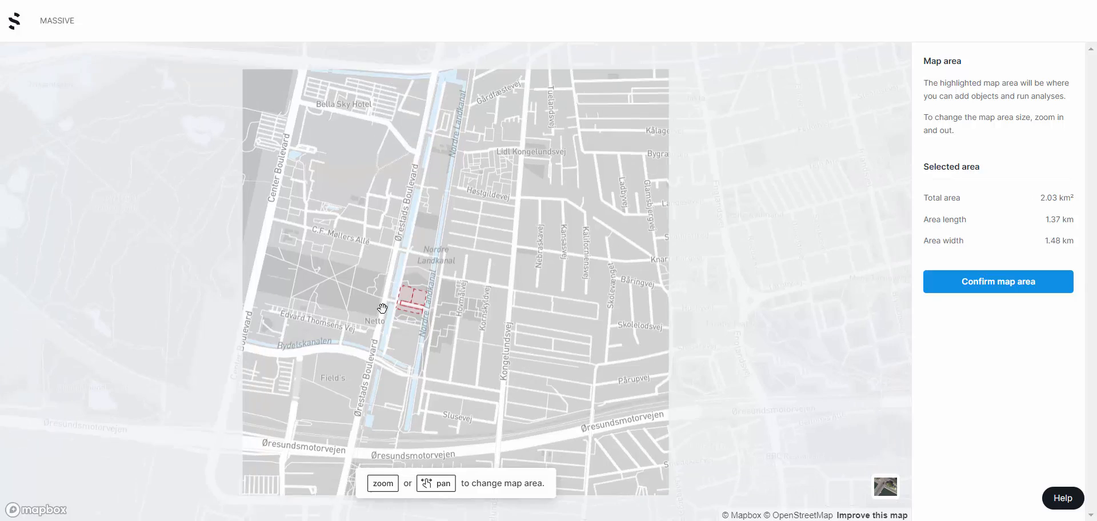
scroll(382, 309, "down", 2)
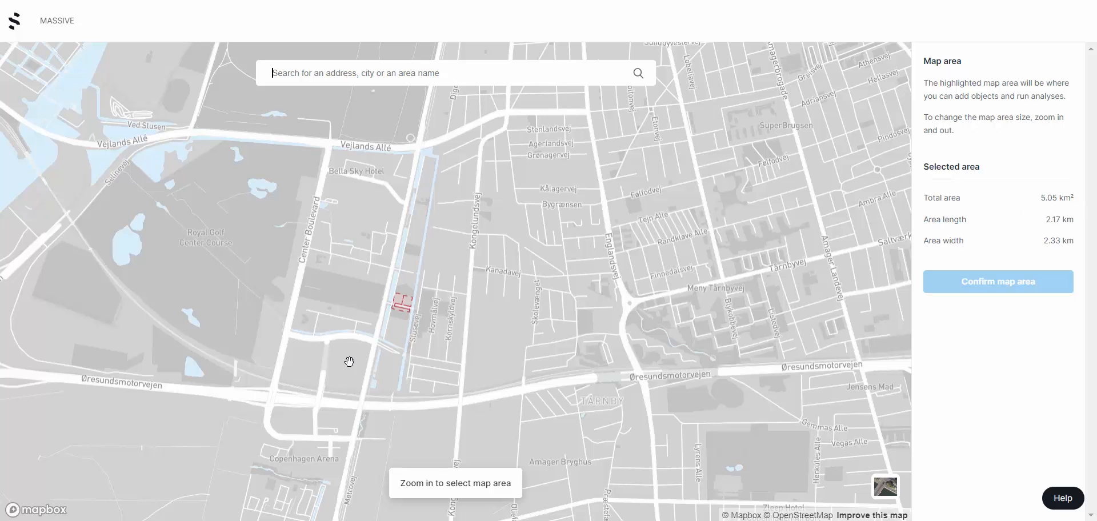
scroll(370, 323, "up", 2)
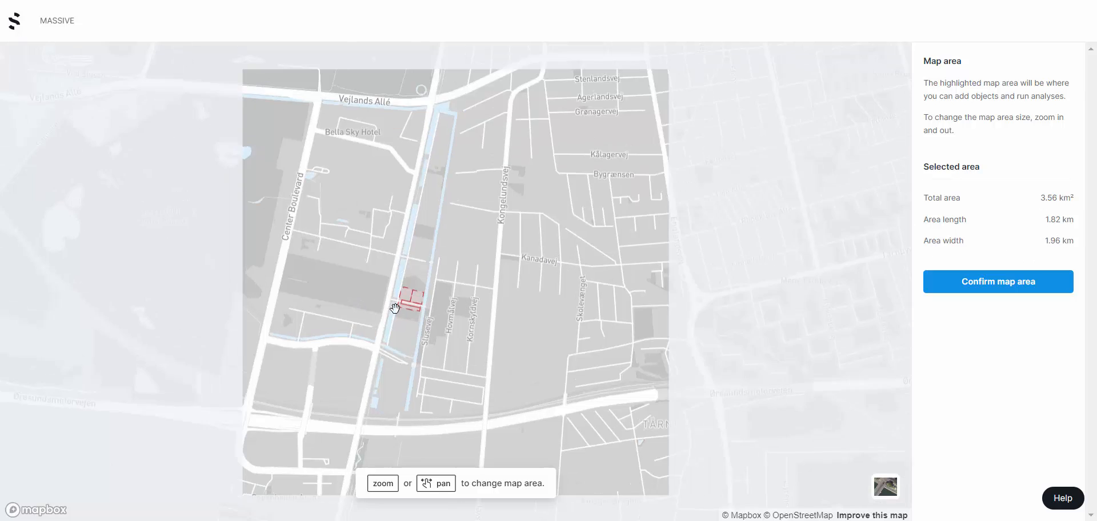
scroll(420, 303, "up", 5)
scroll(424, 300, "up", 3)
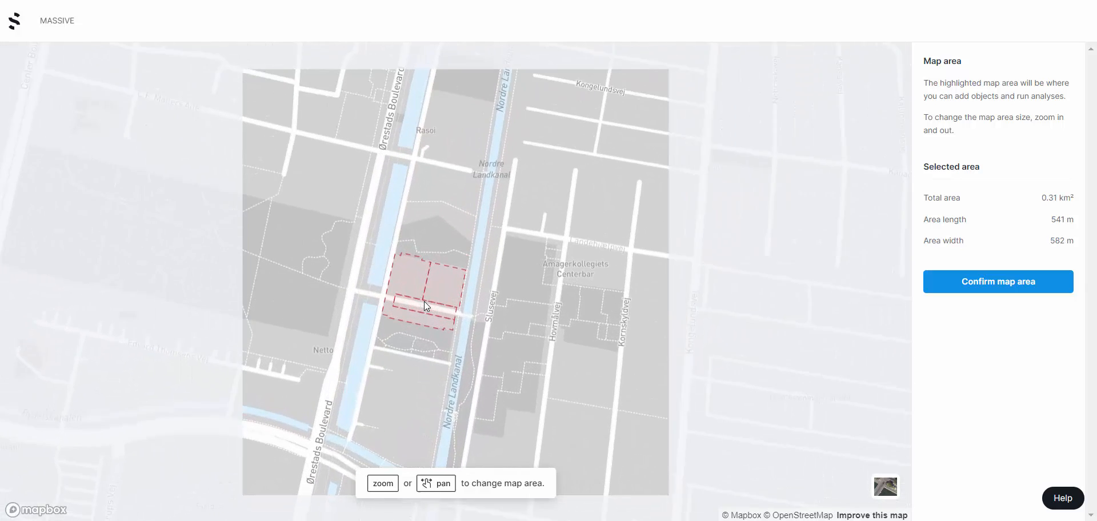
left_click_drag(413, 371, 427, 370)
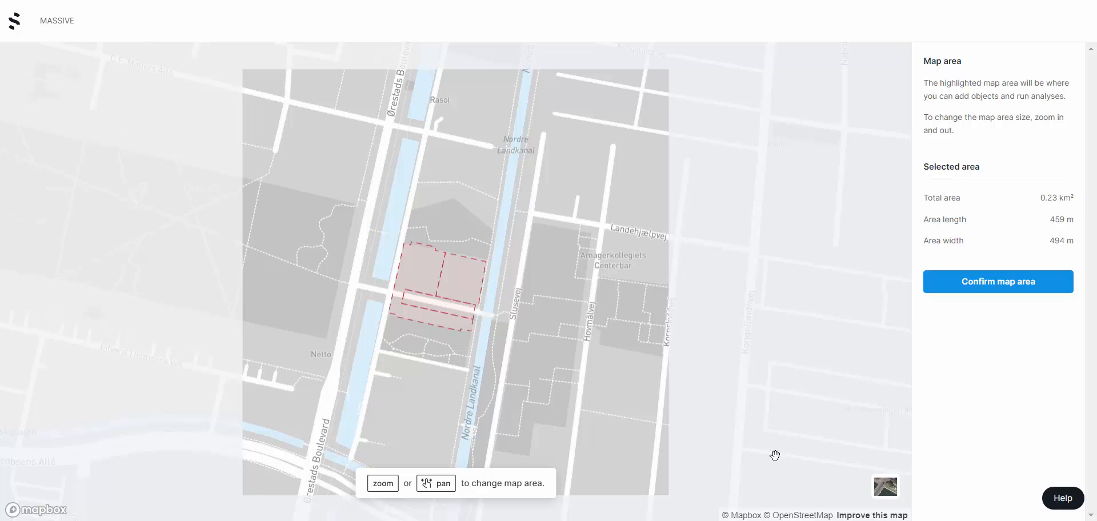
left_click(1005, 284)
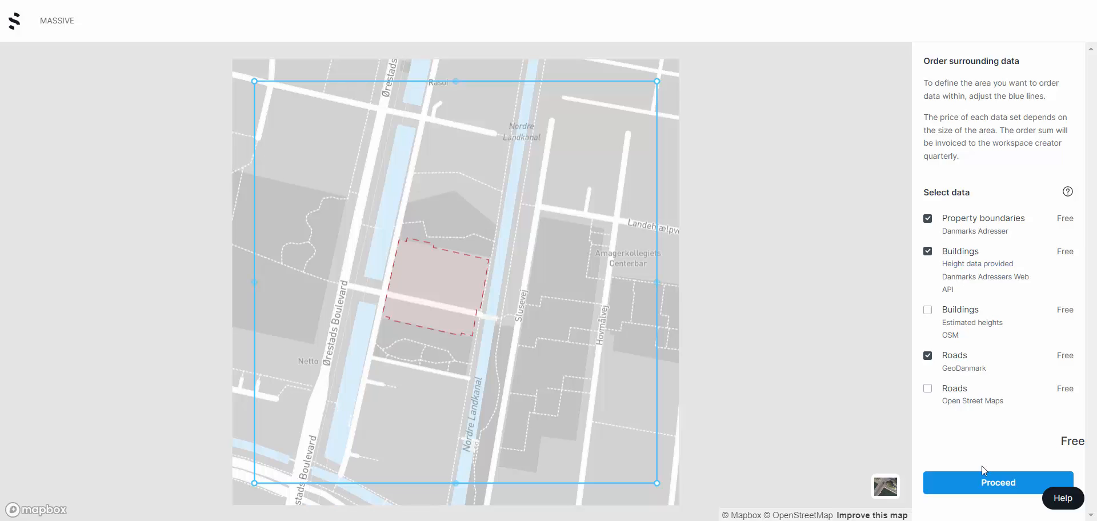
Order the free Danmarks Adresser property boundaries and buildings and the GeoDanmark roads for the surrounding area.
left_click(983, 486)
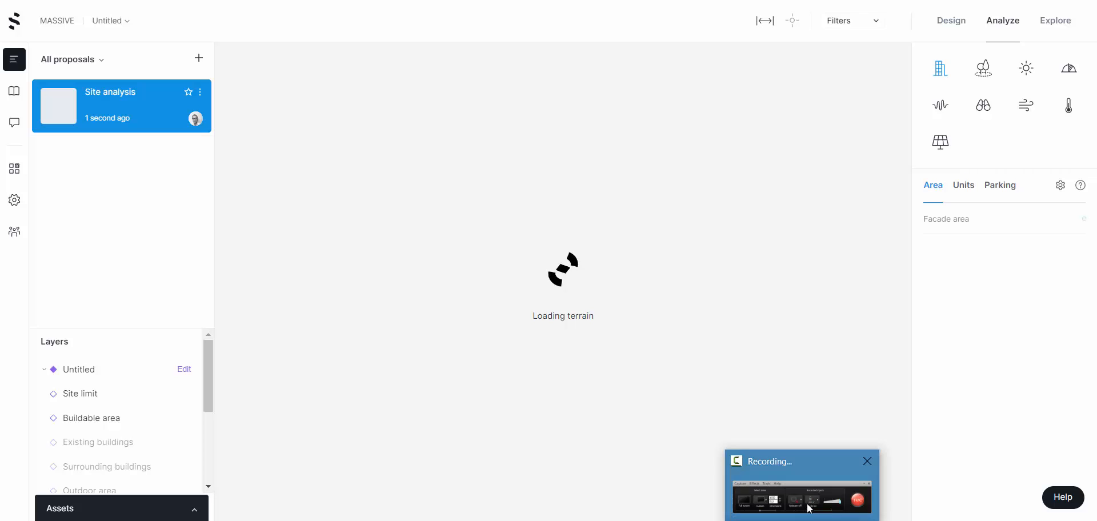
left_click(808, 505)
left_click(838, 396)
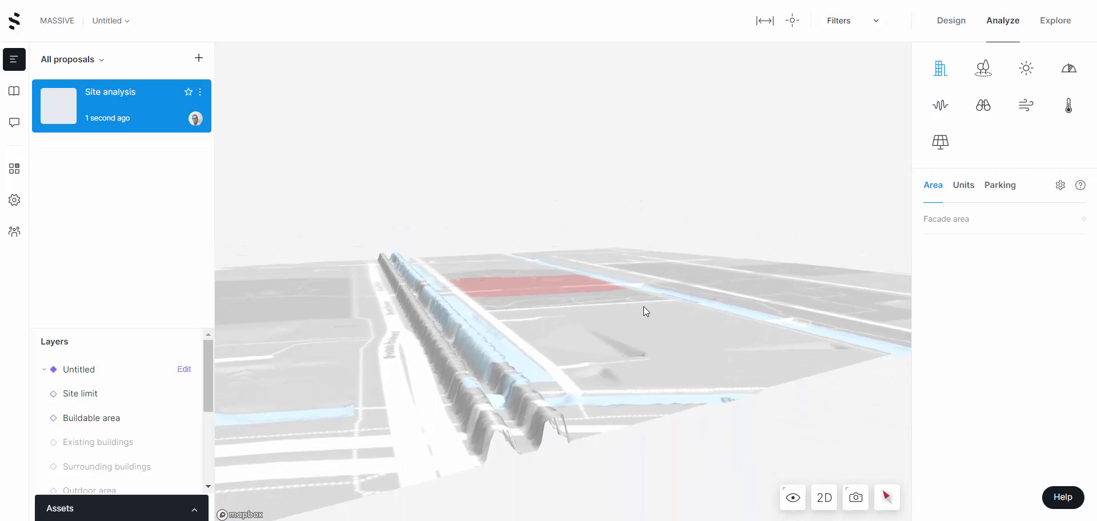
Display the 3D terrain as satellite imagery and turn on the realistic sky.
right_click_drag(644, 306, 573, 375)
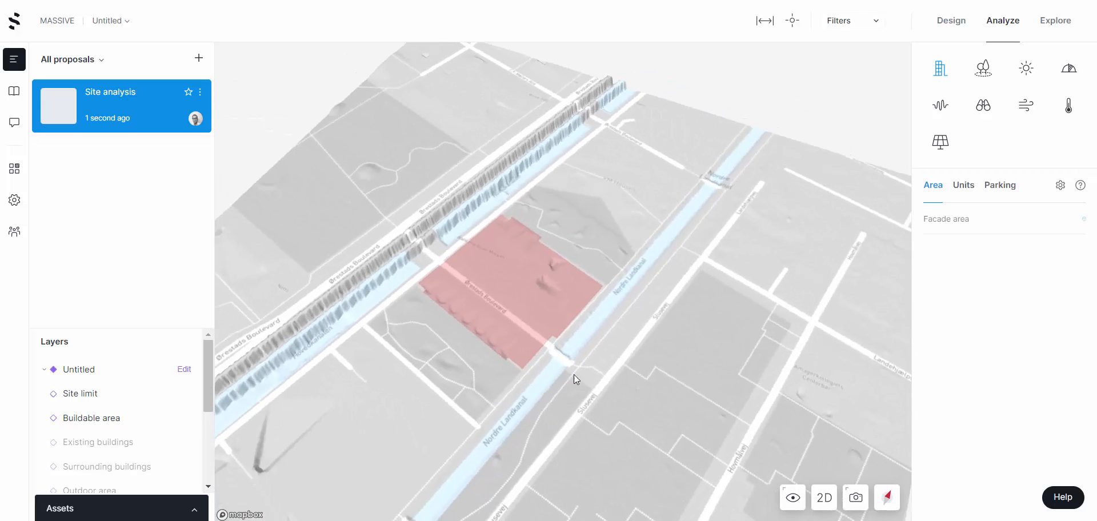
left_click(793, 498)
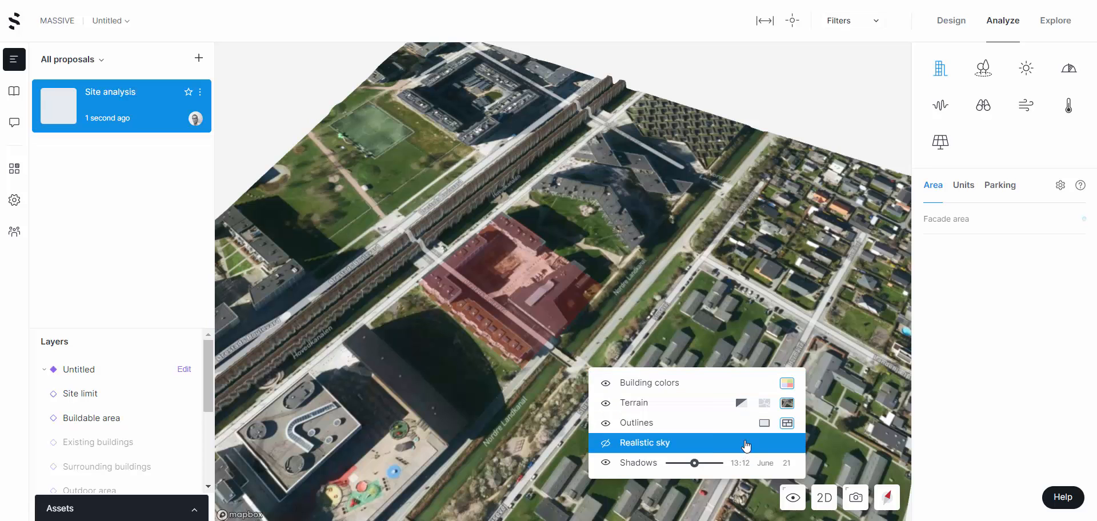
left_click(606, 443)
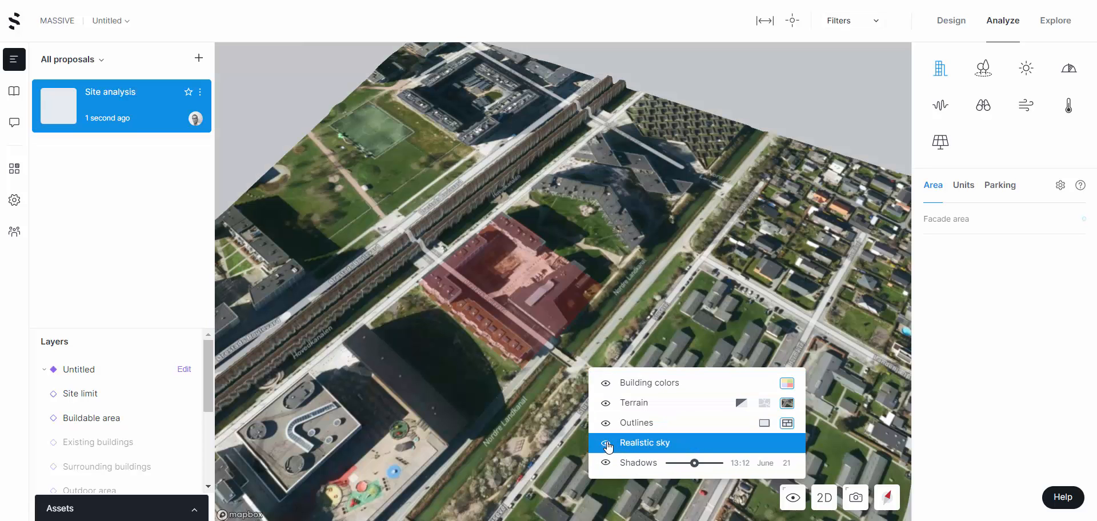
mouse_move(714, 242)
right_mouse_down()
mouse_move(746, 170)
mouse_move(690, 166)
mouse_move(715, 182)
mouse_move(695, 242)
mouse_move(708, 250)
right_mouse_up()
scroll(557, 287, "up", 4)
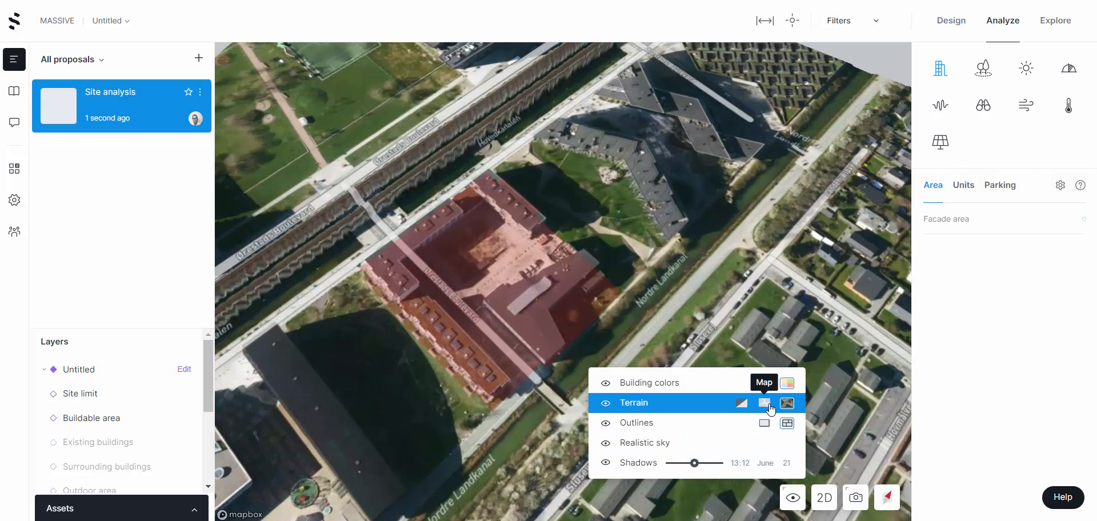
Return the terrain to the map style and look at the camera position and 4K screen capture options.
left_click(764, 403)
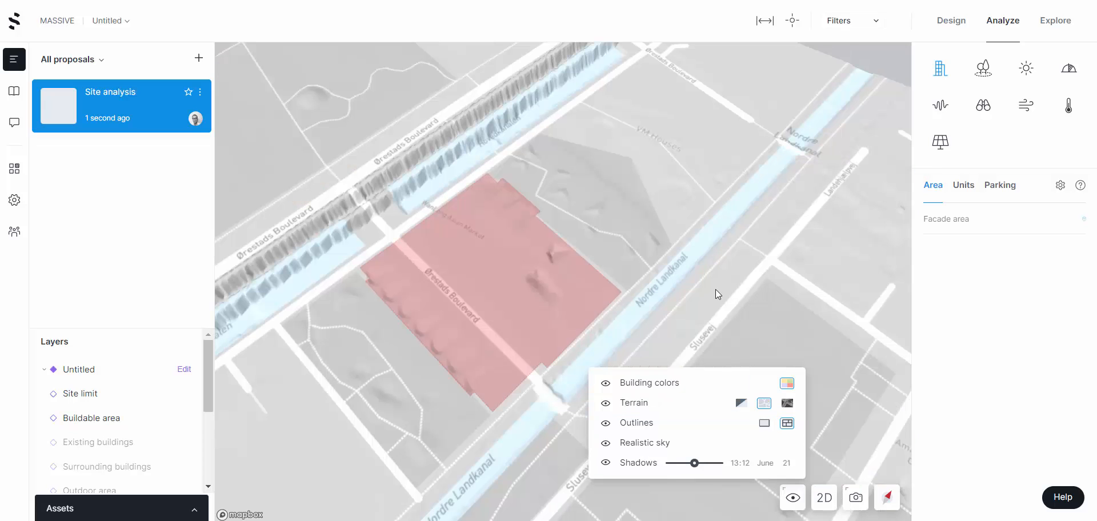
left_click(772, 305)
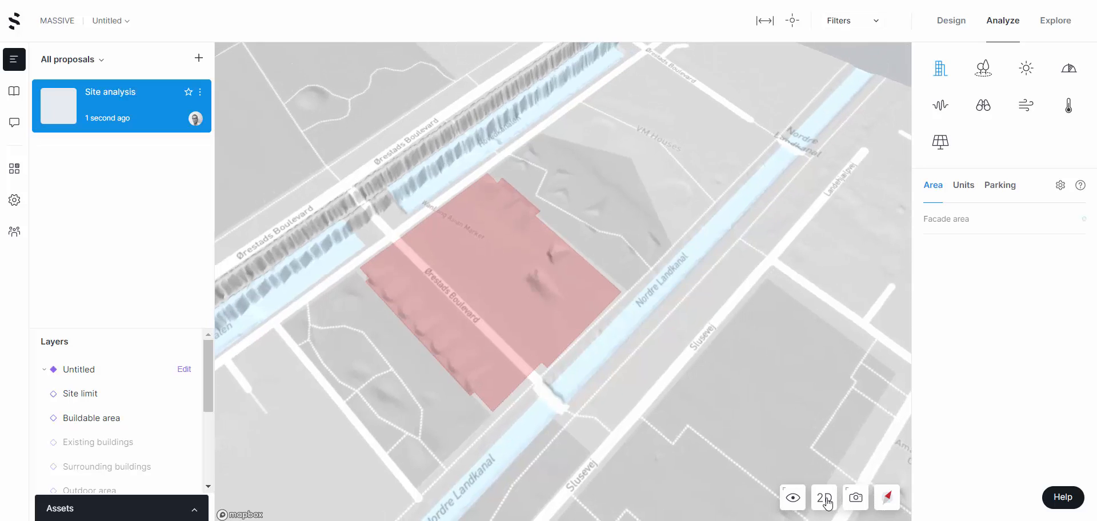
left_click(856, 499)
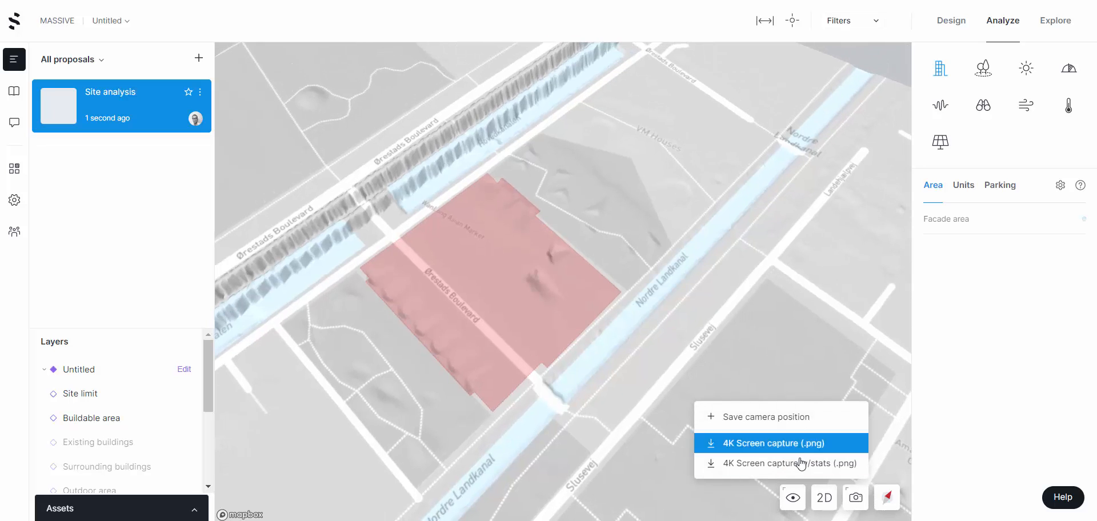
left_click(794, 352)
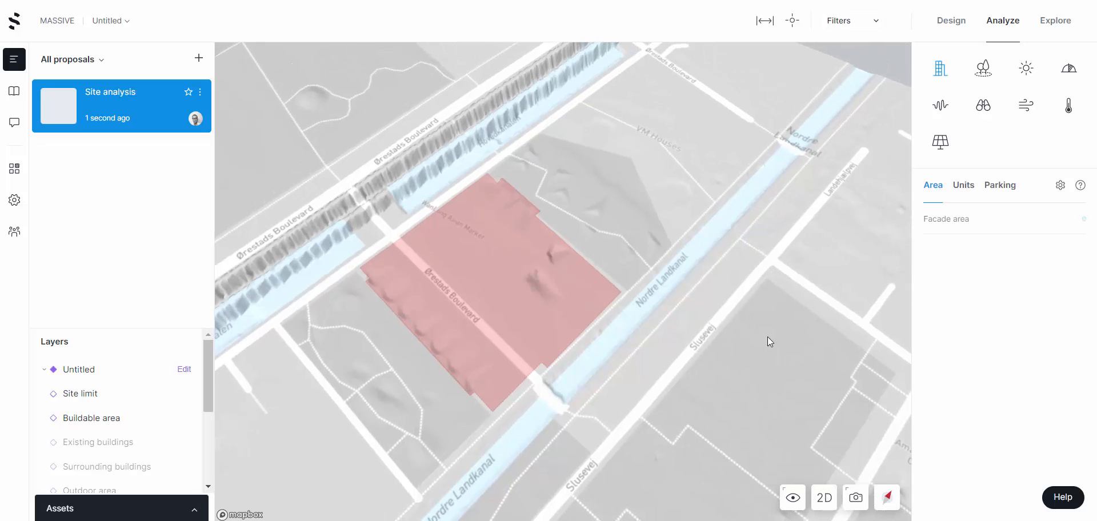
right_click_drag(622, 348, 661, 311)
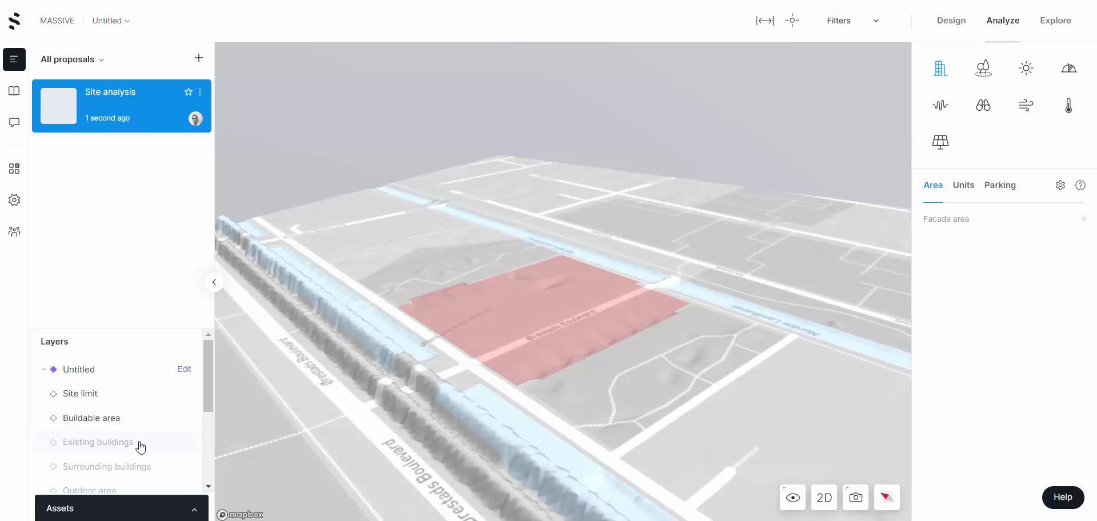
Examine the project's layers and the ordered property boundary, building and road data among the assets.
scroll(130, 446, "down", 1)
scroll(130, 446, "down", 1)
scroll(114, 432, "up", 2)
scroll(114, 417, "down", 2)
scroll(109, 383, "up", 1)
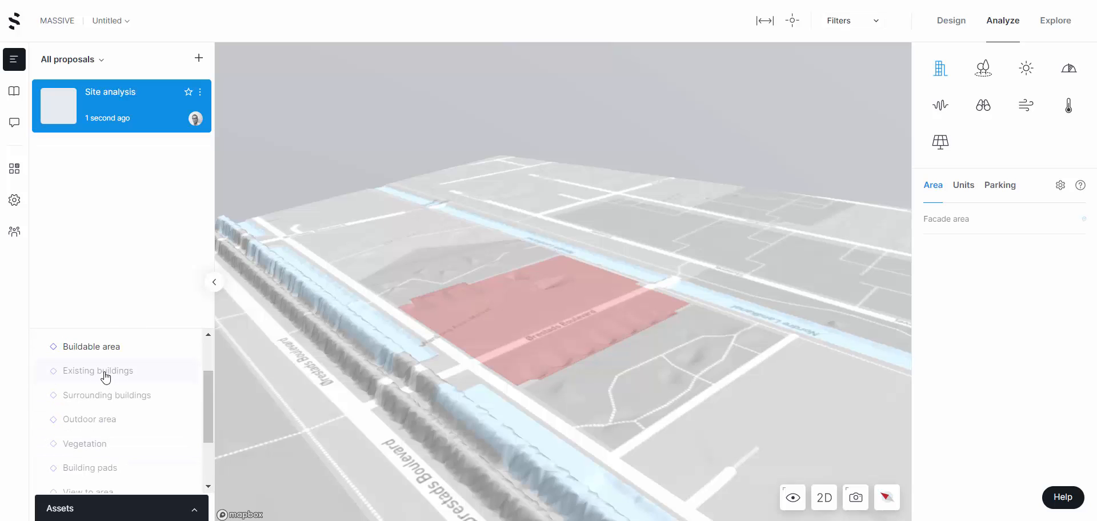
left_click(92, 508)
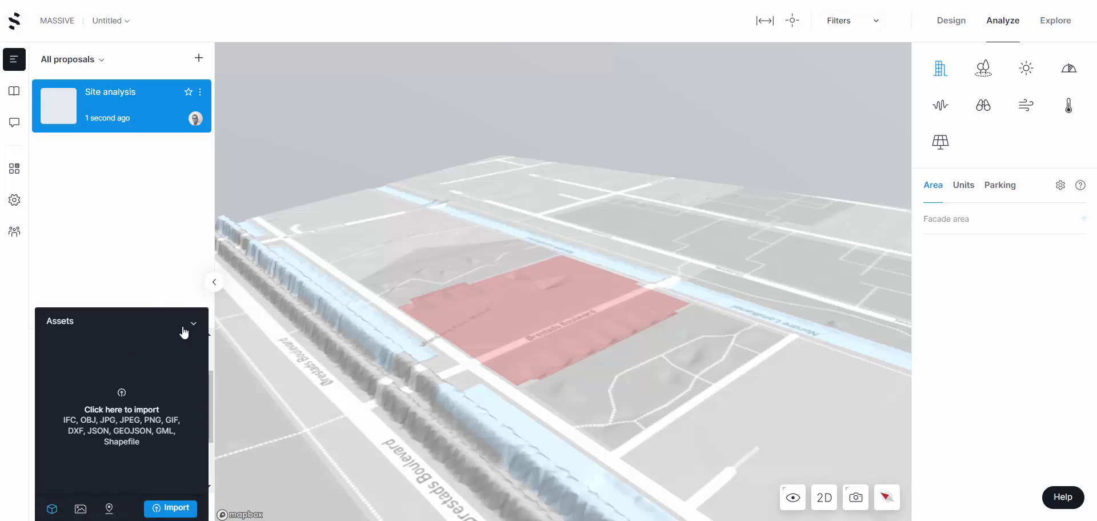
left_click(109, 508)
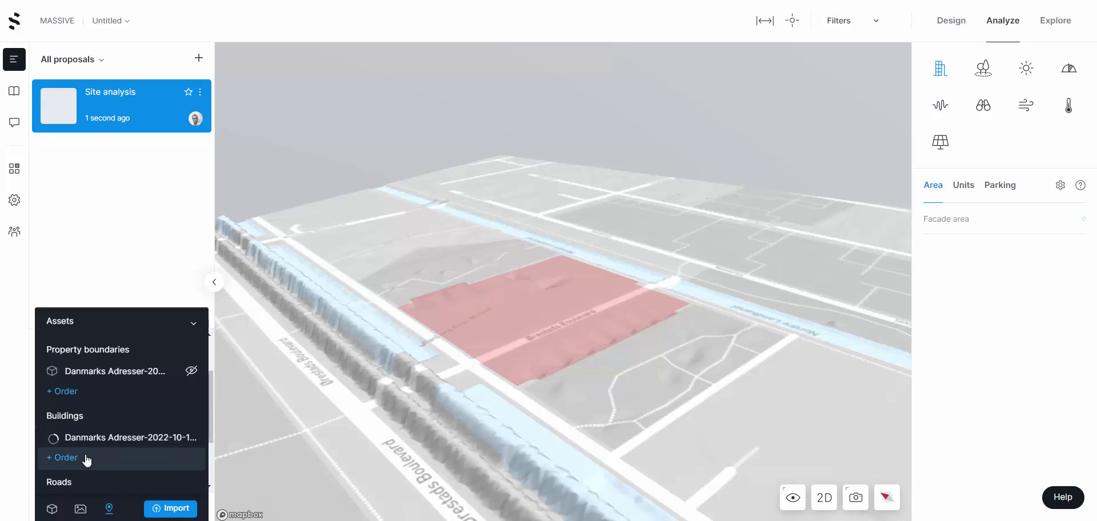
scroll(86, 461, "down", 2)
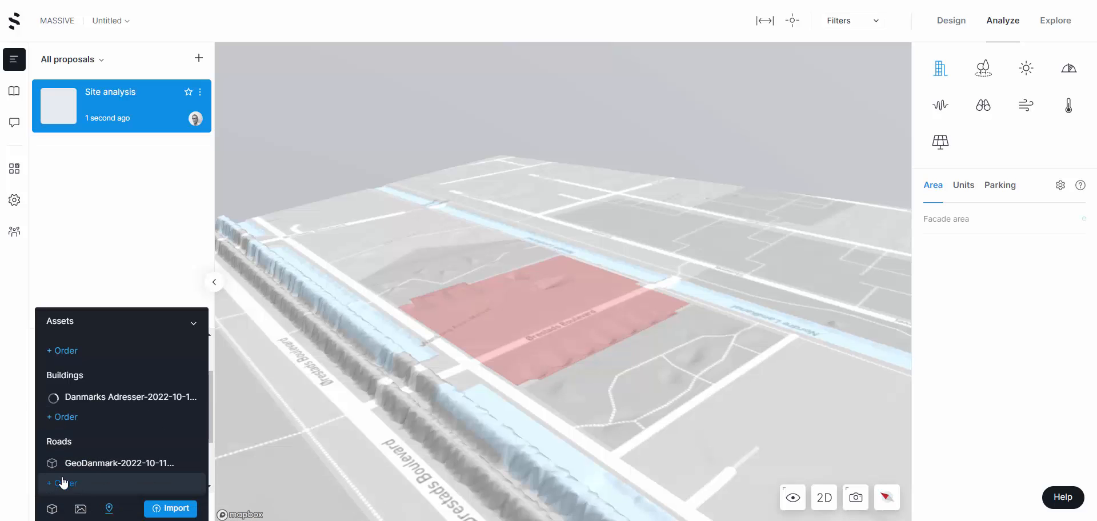
left_click(194, 325)
left_click_drag(207, 390, 206, 350)
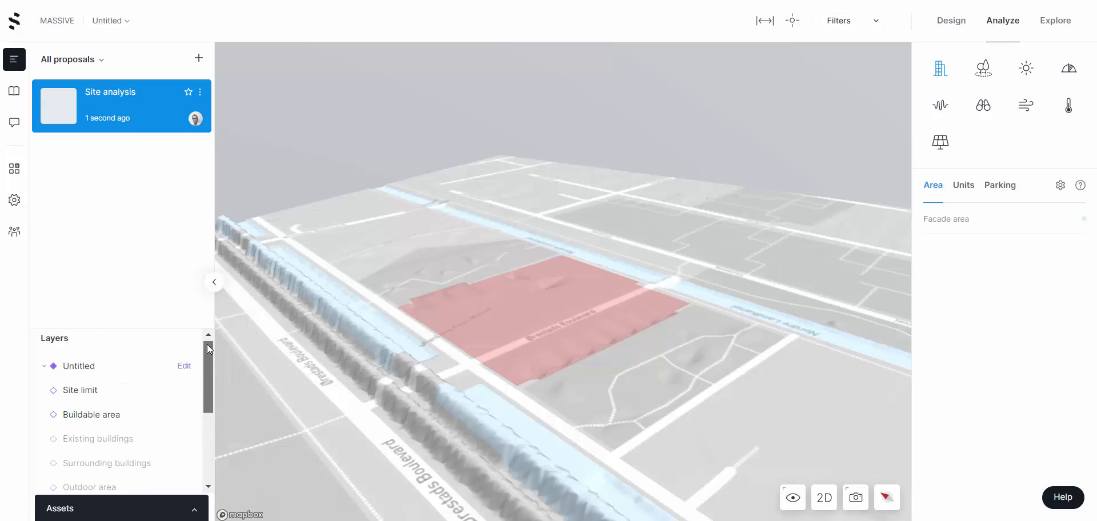
Open the Untitled site layers for editing and view the site from the Nordre Landkanal side.
left_click(183, 370)
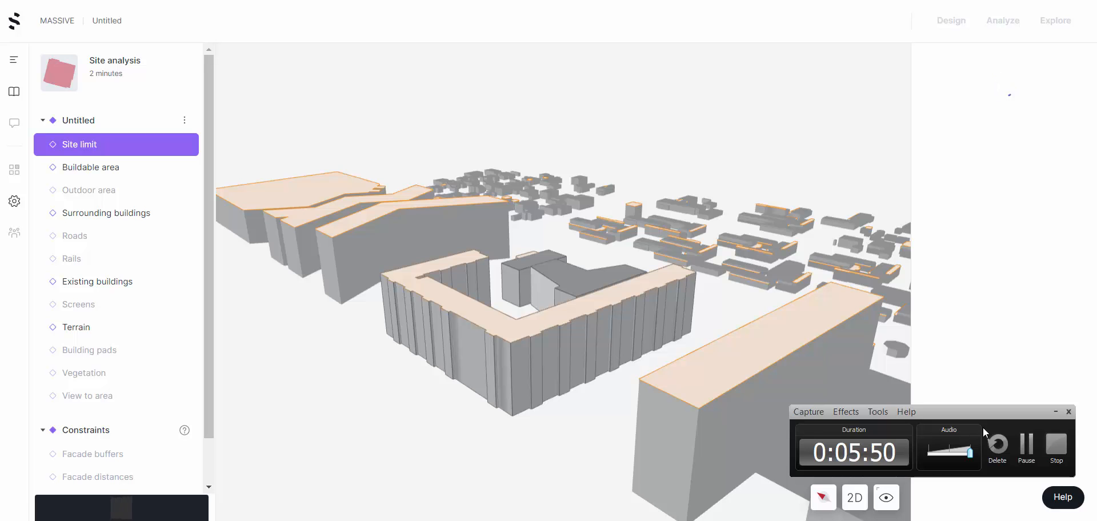
left_click(1053, 411)
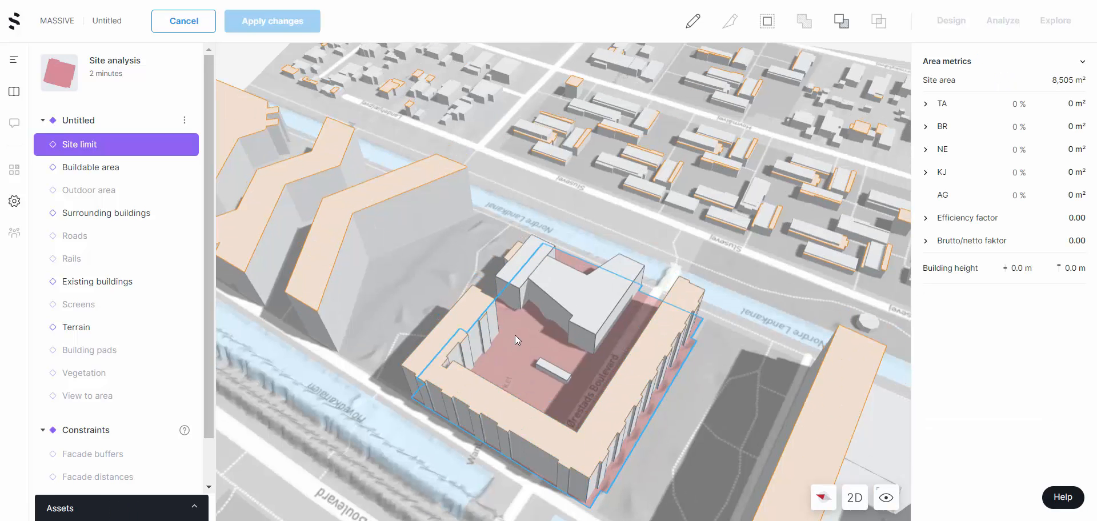
right_click_drag(515, 335, 894, 333)
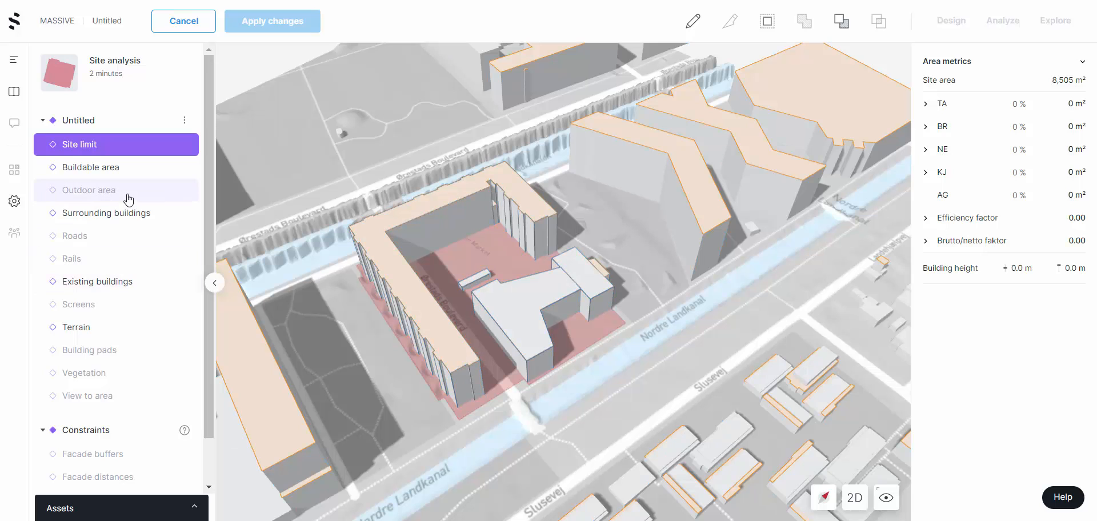
Select the angular building in the courtyard and toggle the Existing buildings layer's visibility to check which buildings it contains.
left_click(531, 321)
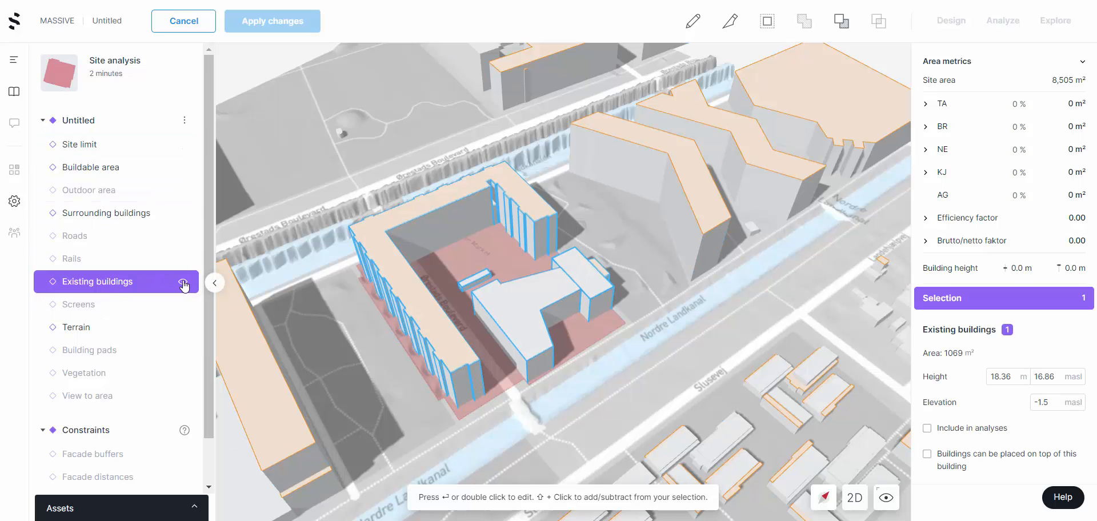
left_click(183, 284)
left_click(183, 284)
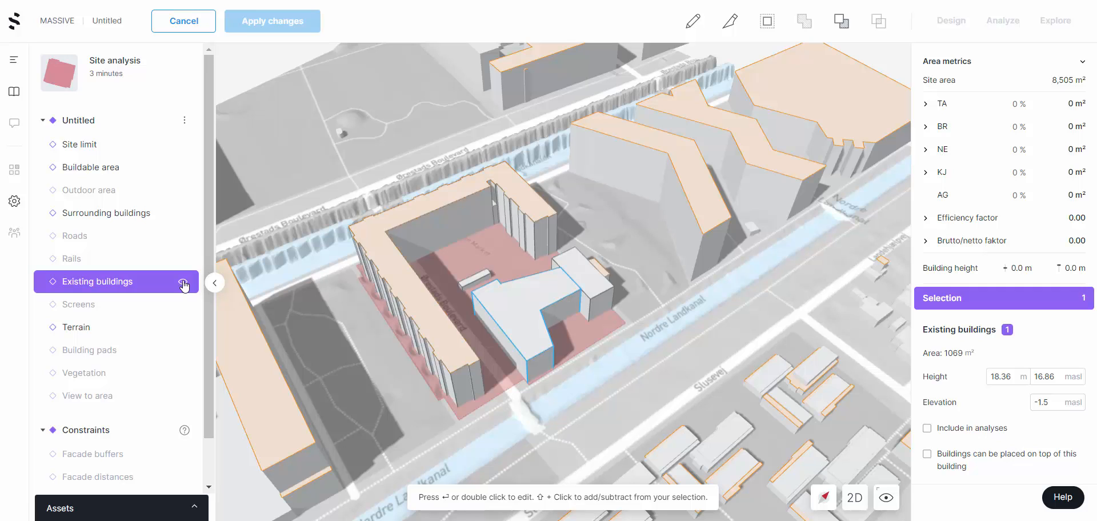
left_click(183, 284)
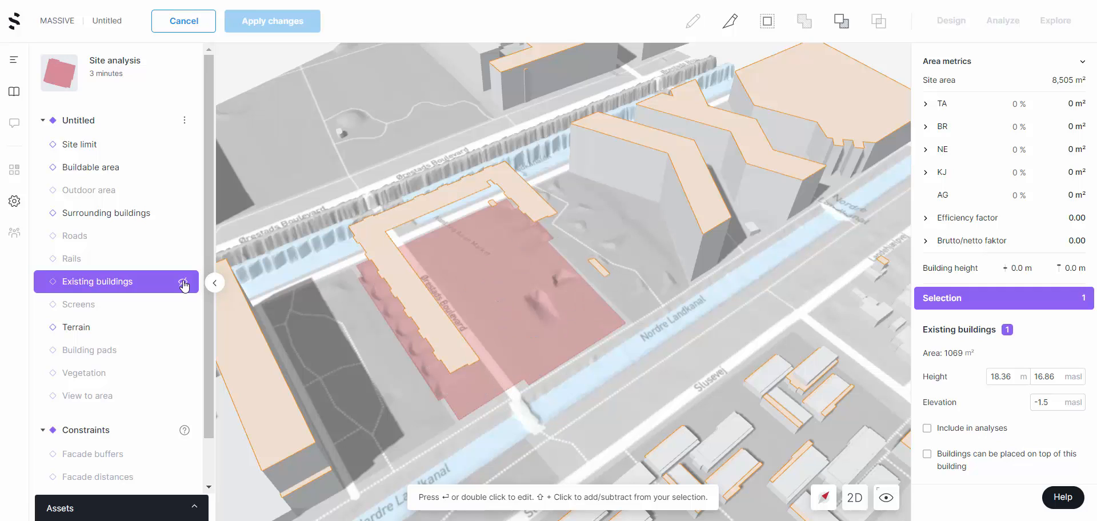
left_click(184, 284)
Delete the large U-shaped existing building that wraps around the site's courtyard.
left_click(420, 319)
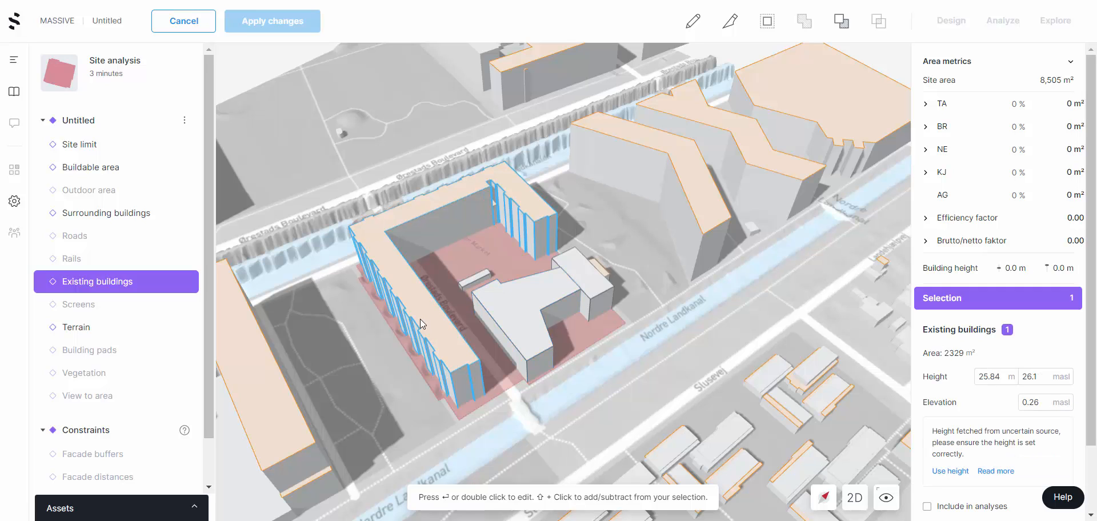
key("Delete")
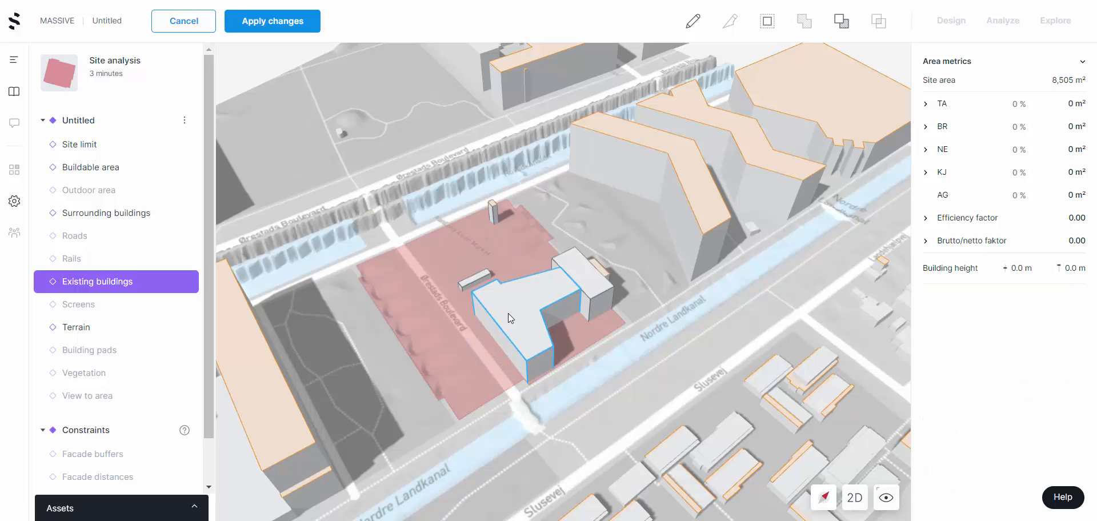
Delete the angular building, the small buildings and the rectangular block remaining on and beside the site from the Existing buildings layer.
left_click(509, 313)
key("Delete")
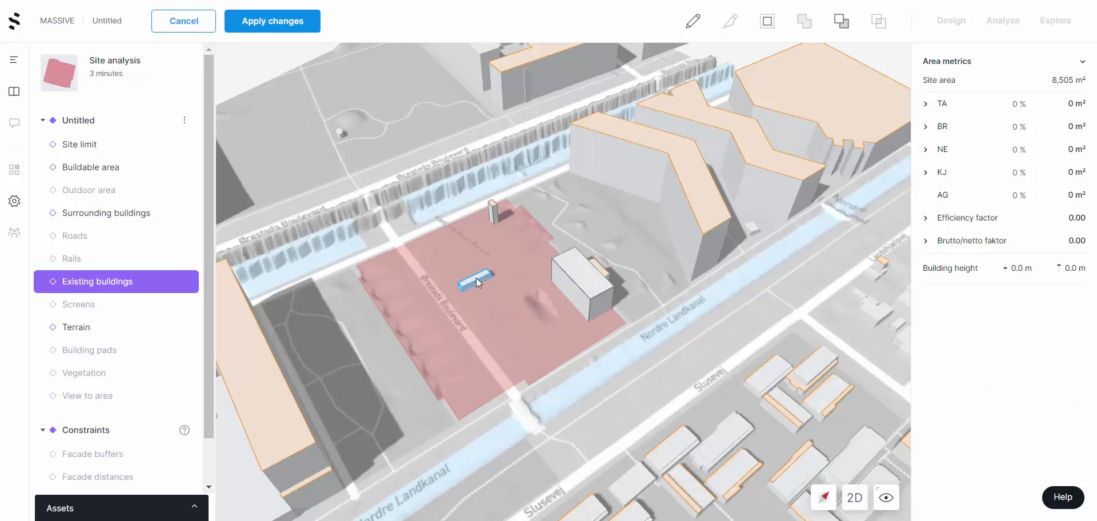
left_click(477, 281)
left_click(590, 274)
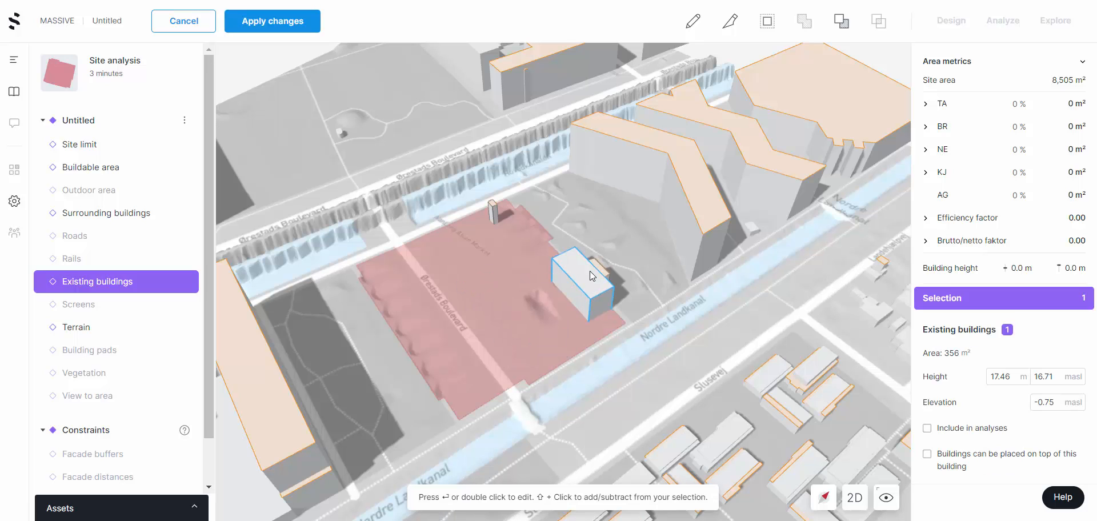
key("Delete")
left_click(491, 207)
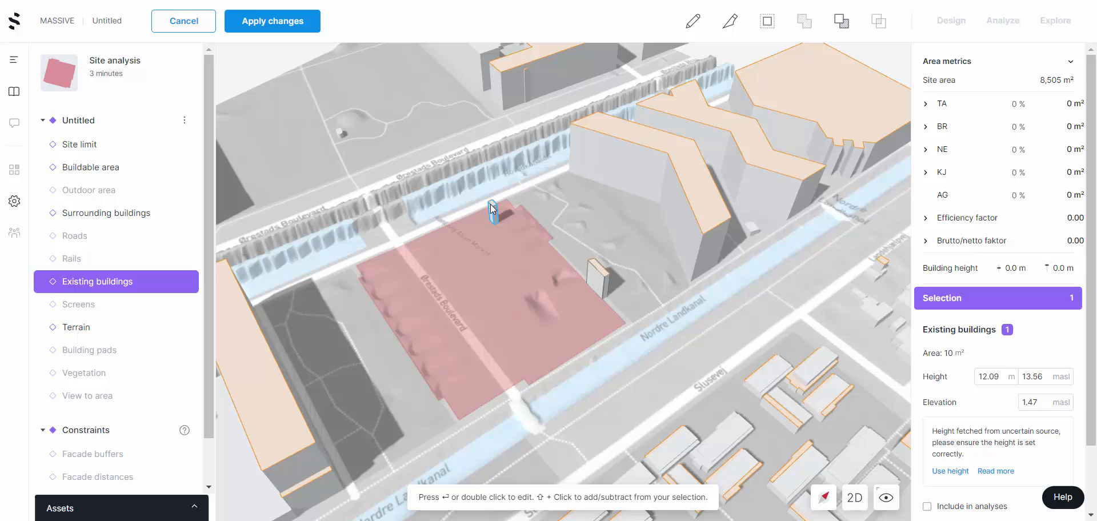
key("Delete")
left_click(598, 276)
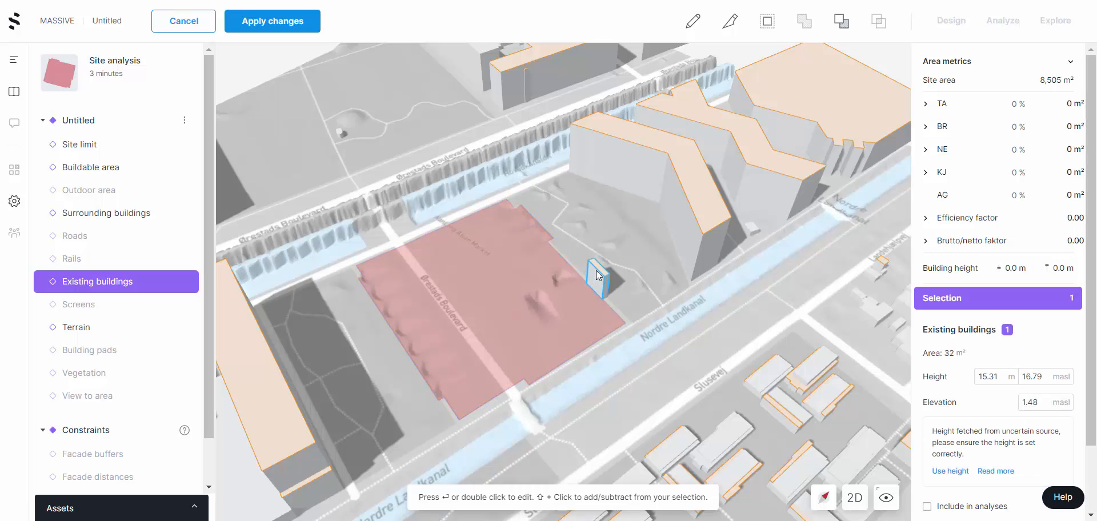
key("Delete")
Review the cleared site and the Terrain, Existing buildings, Rails, Roads and Outdoor area layers.
left_click_drag(530, 329, 584, 319)
left_click(127, 330)
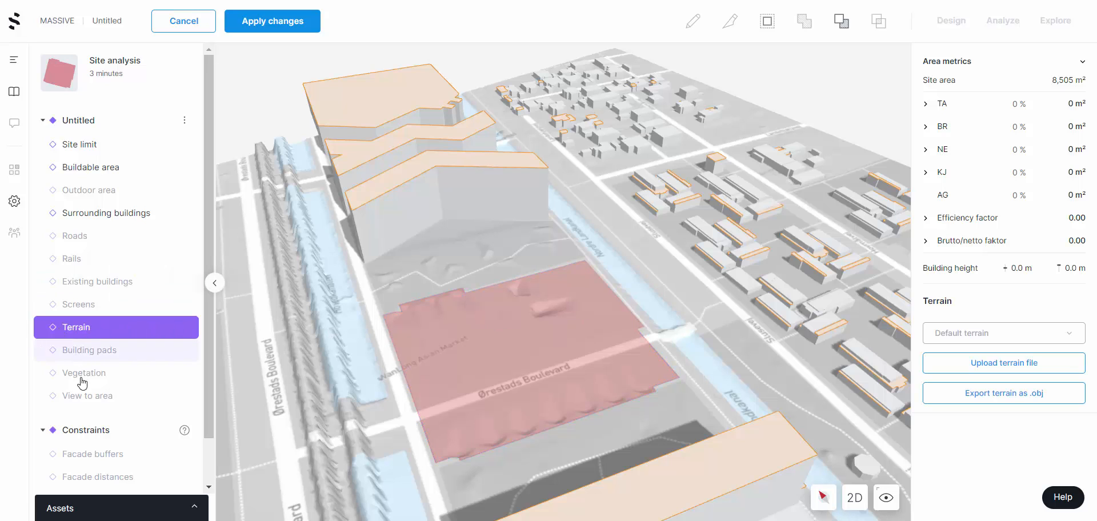
left_click(79, 283)
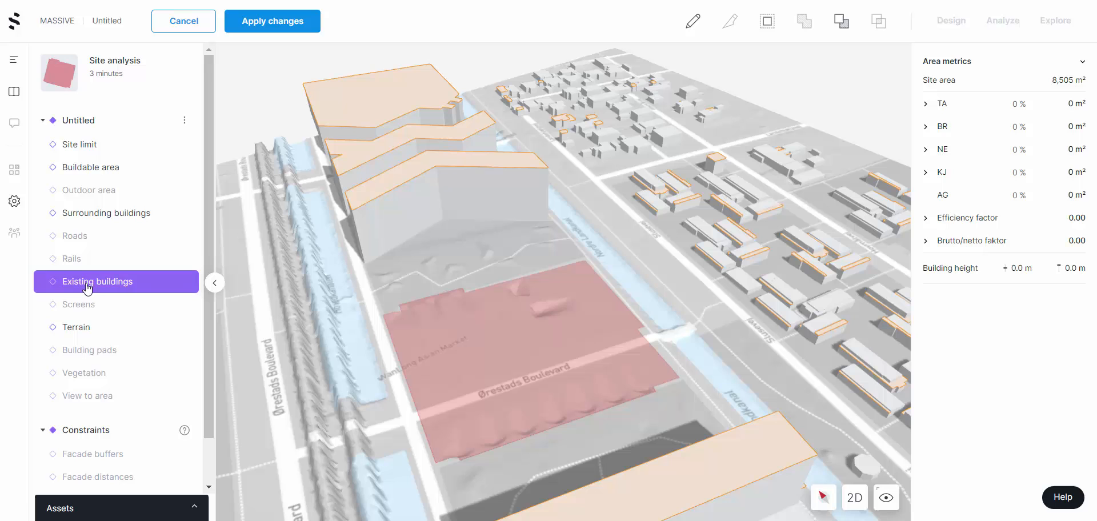
left_click(73, 258)
left_click(74, 240)
left_click(83, 195)
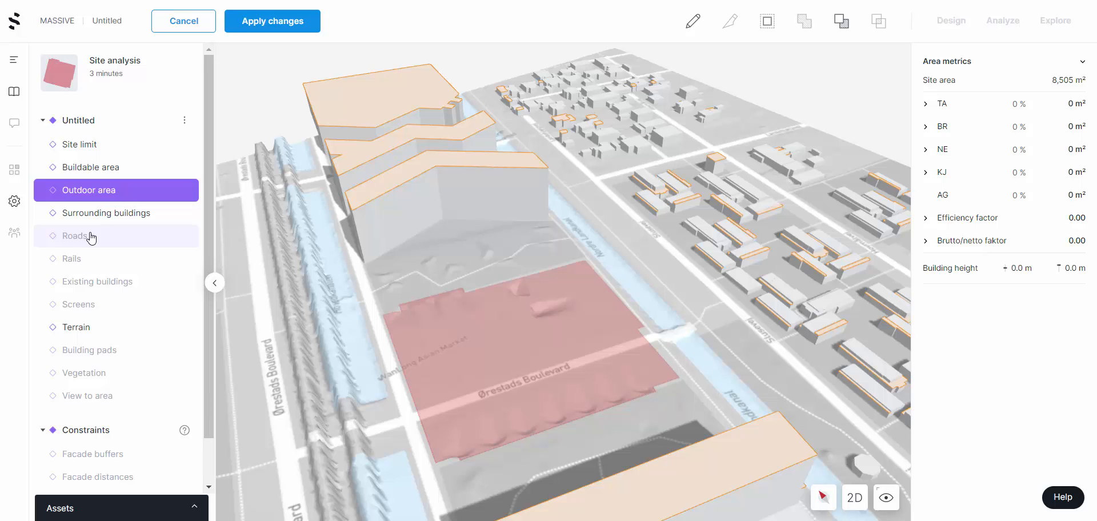
Activate the Rails layer and show the terrain as satellite imagery in the 2D view of the railway.
left_click(82, 264)
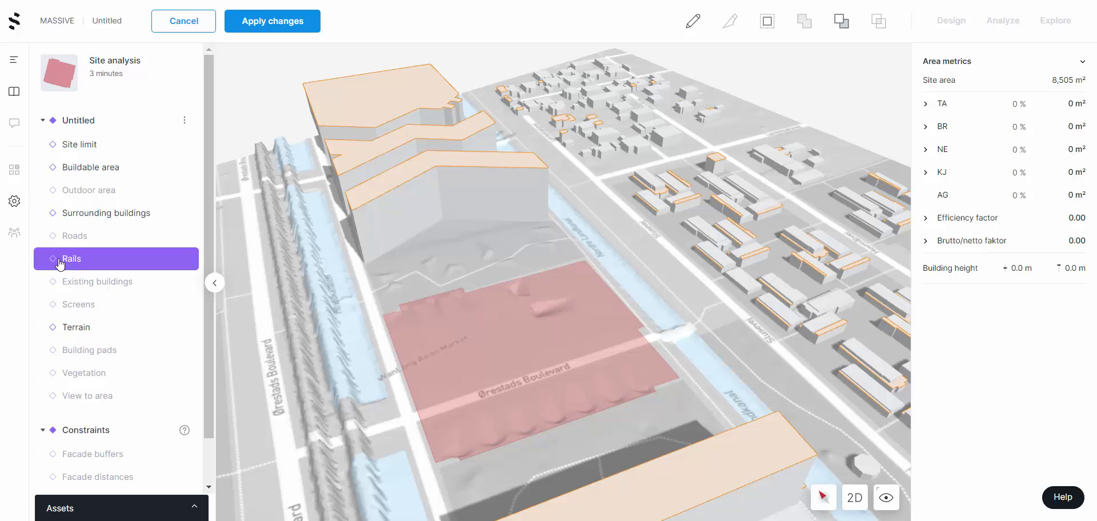
left_click(855, 497)
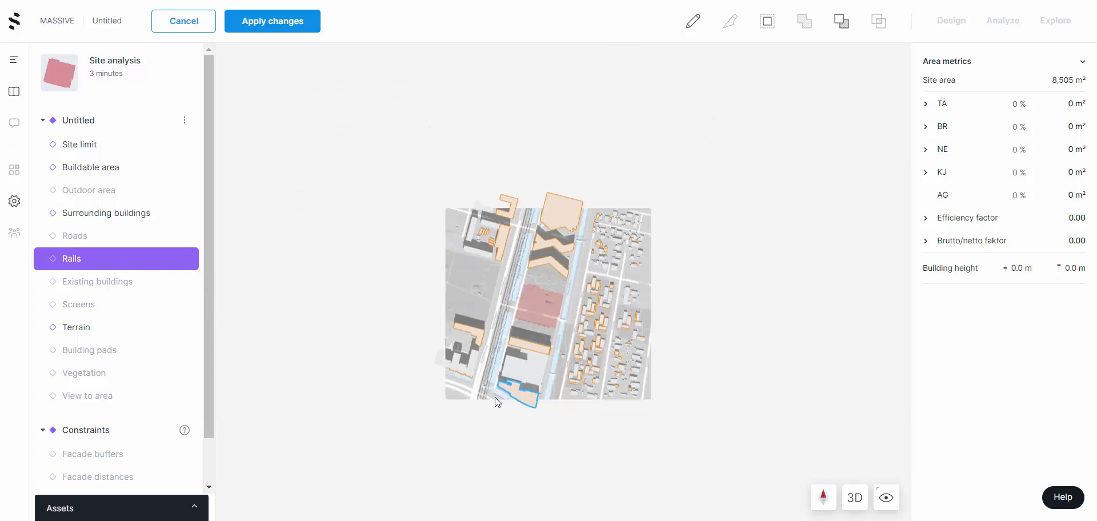
scroll(495, 396, "up", 5)
scroll(400, 409, "up", 3)
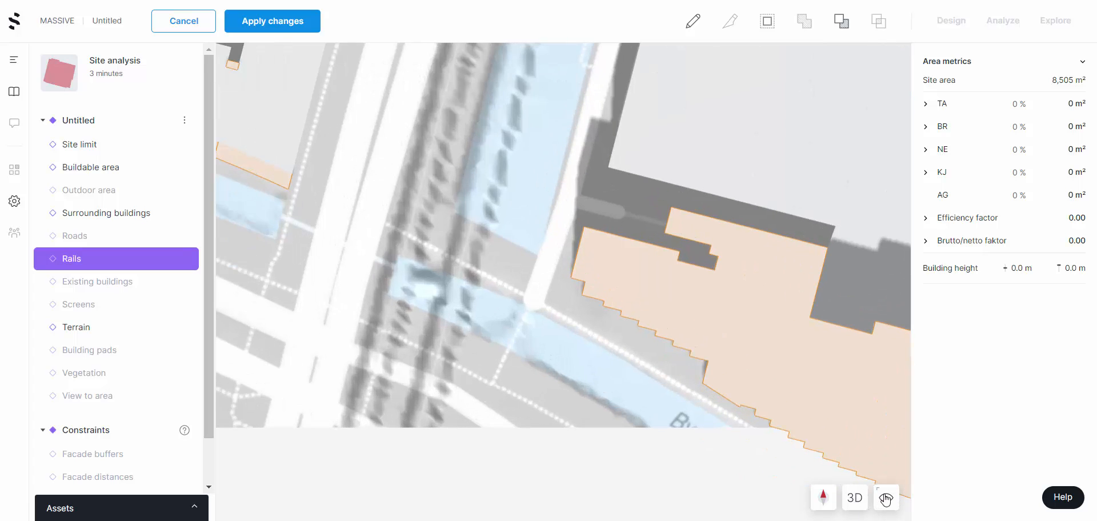
left_click(886, 499)
left_click(883, 466)
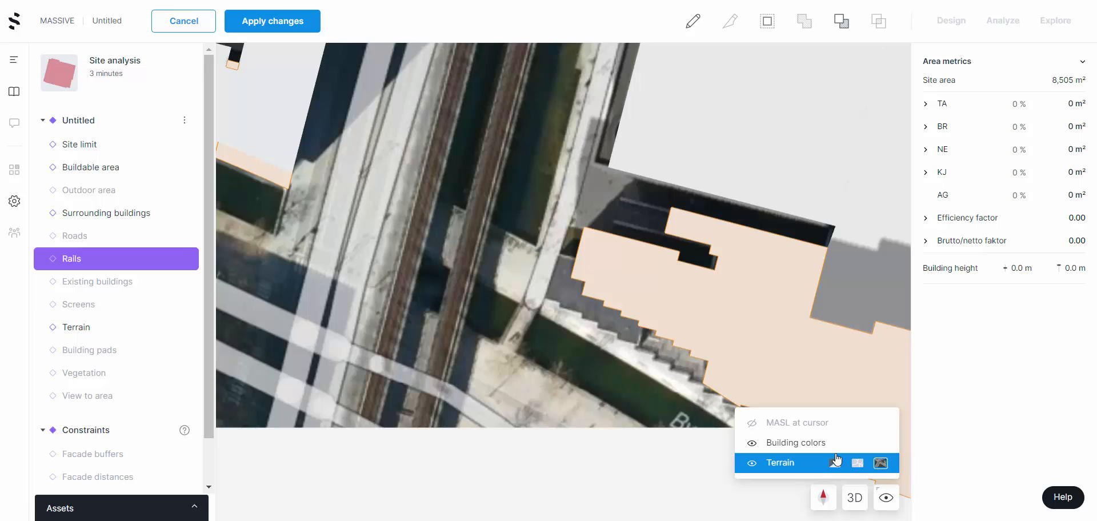
scroll(527, 436, "down", 5)
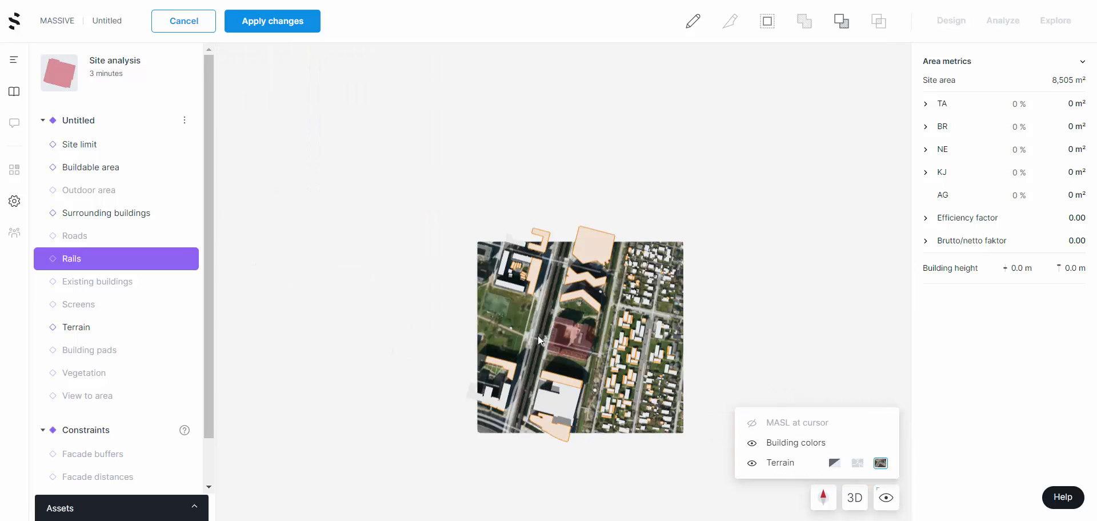
scroll(550, 278, "up", 8)
scroll(556, 247, "down", 3)
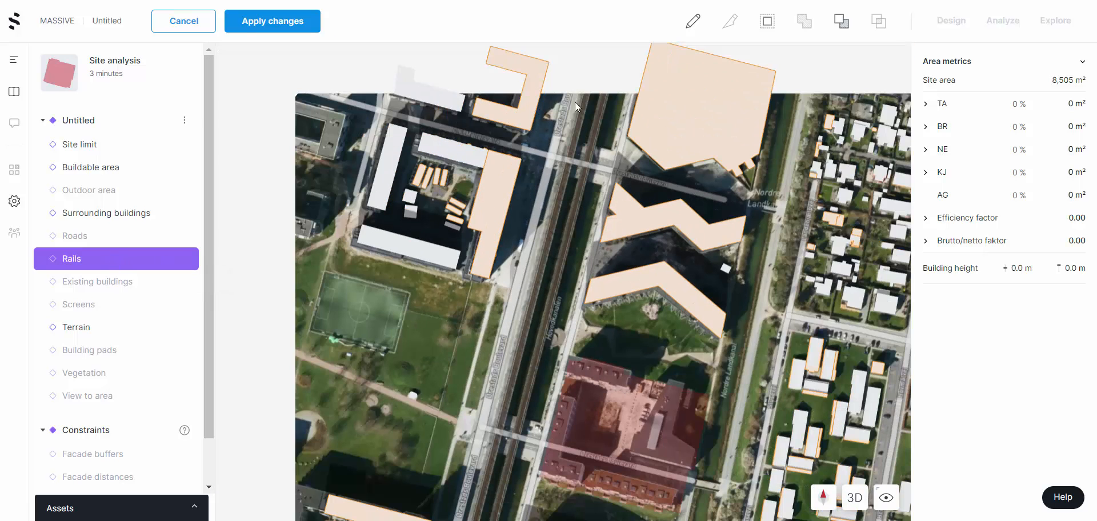
Draw a rail line about 472 m long on the eastern track, from the map area's northern edge to its southern edge.
left_click(694, 23)
scroll(609, 98, "up", 5)
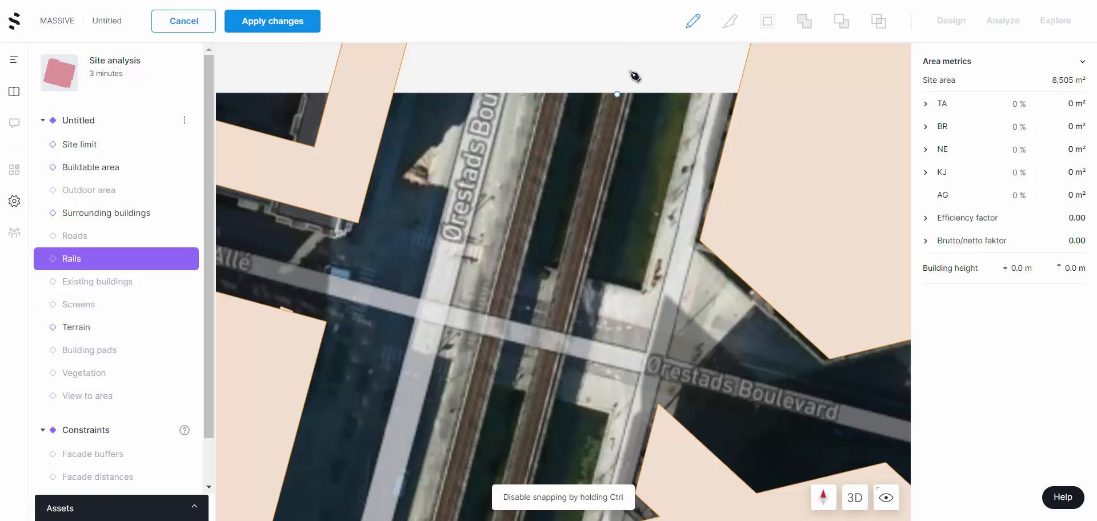
left_click(618, 94)
scroll(616, 176, "down", 7)
scroll(564, 374, "up", 5)
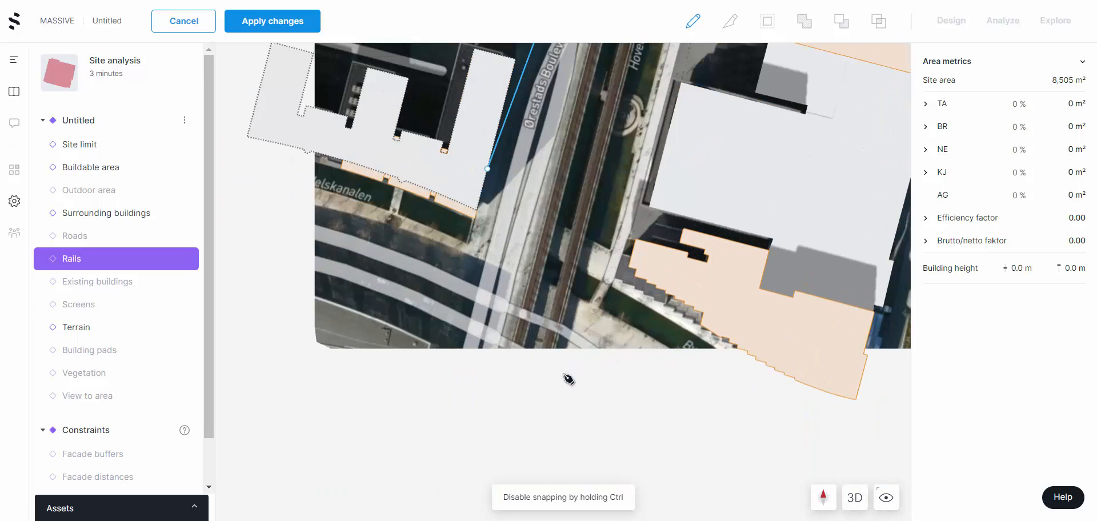
scroll(554, 366, "up", 3)
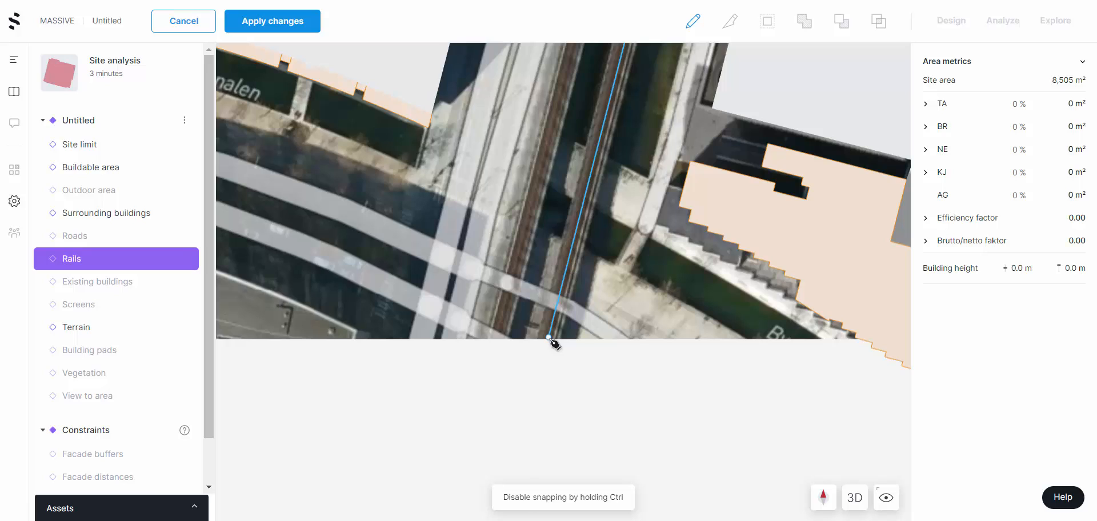
left_click(549, 338)
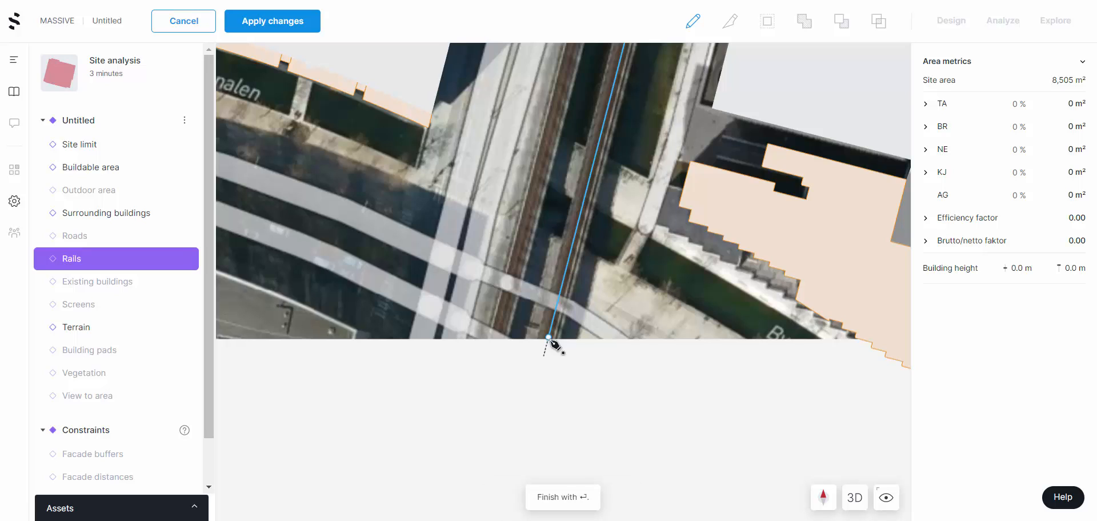
key("Return")
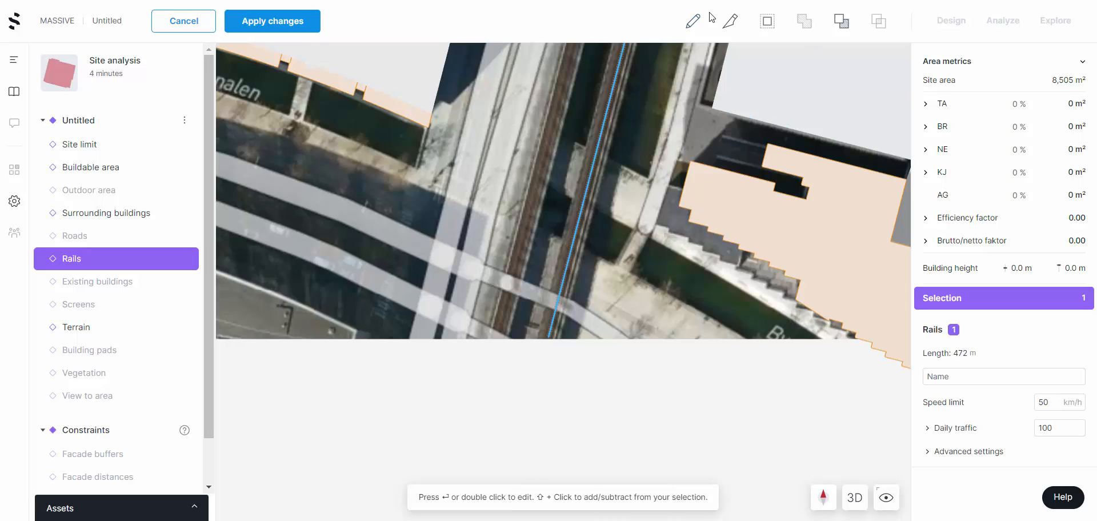
Name the eastern rail line R1.
left_click(697, 22)
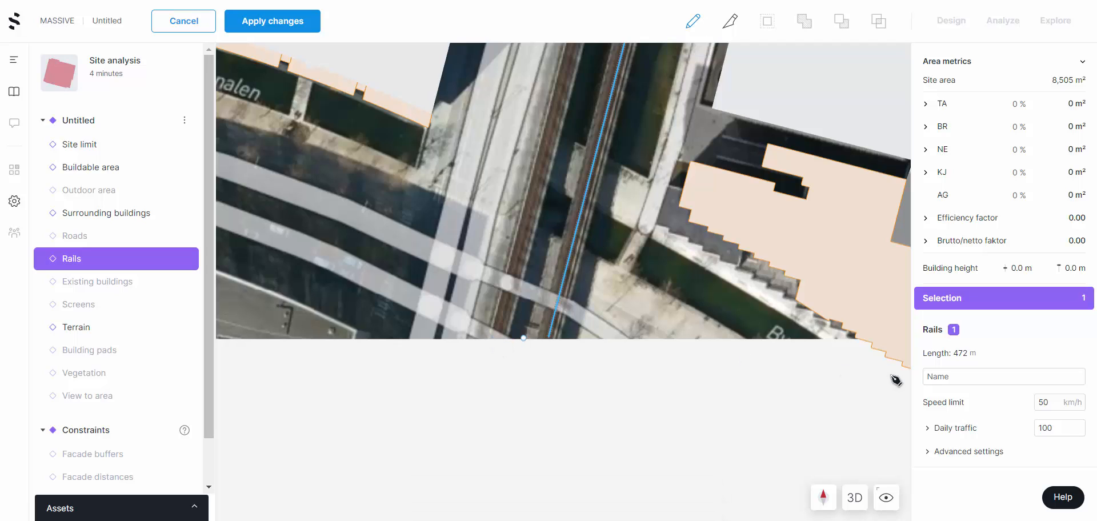
left_click(943, 376)
type("R1")
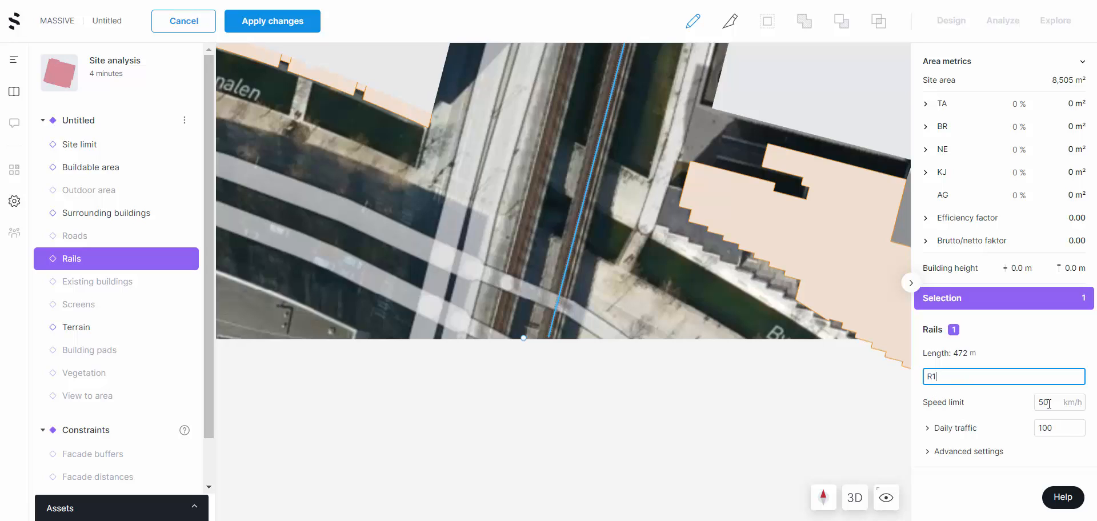
Show R1's daily traffic distribution and advanced settings, and choose Train as its rail type.
left_click(928, 435)
scroll(965, 448, "down", 1)
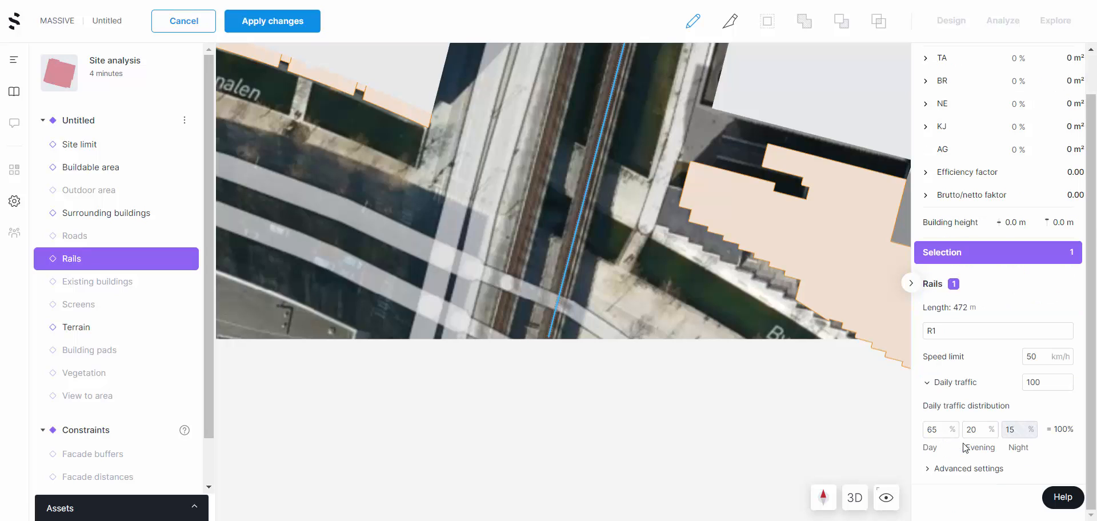
left_click(929, 470)
scroll(1001, 487, "down", 1)
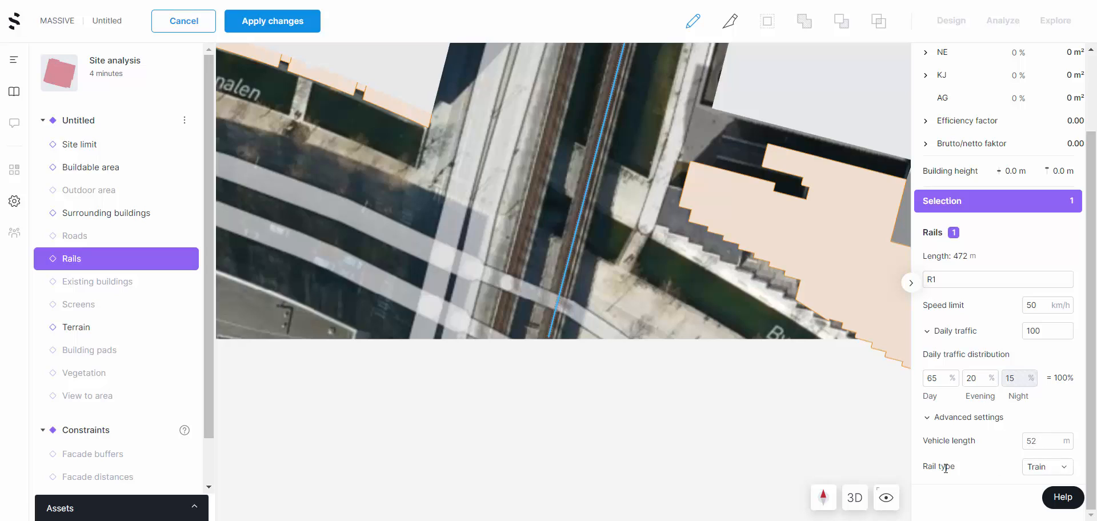
left_click(1055, 468)
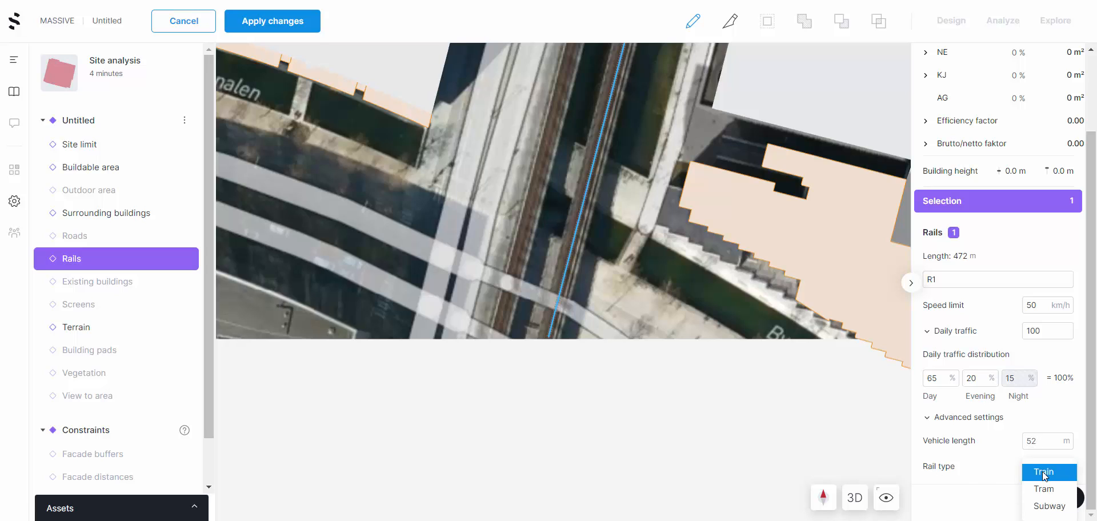
left_click(1045, 473)
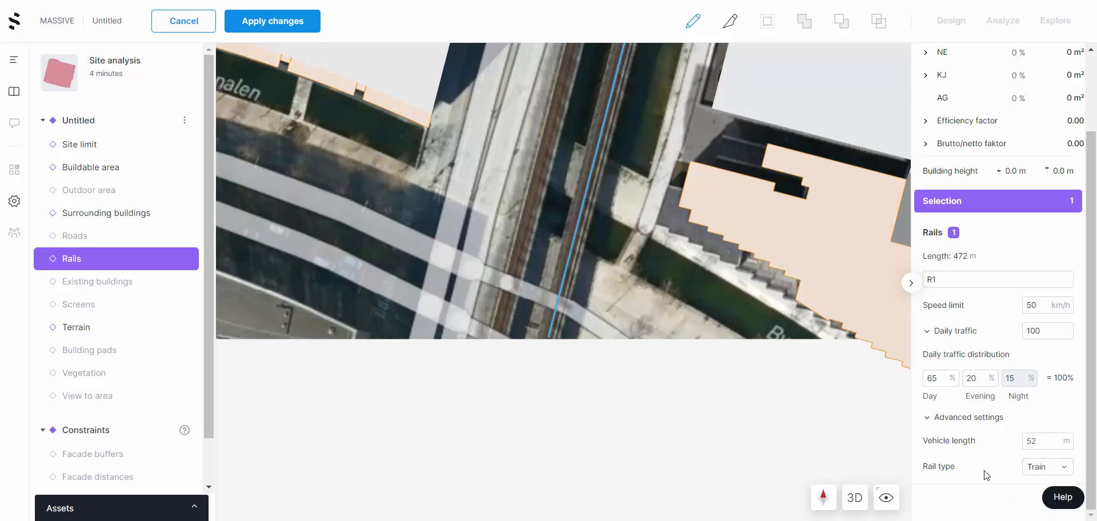
left_click(1032, 472)
left_click(1031, 472)
Draw a second rail line about 472 m long on the western track, from the southern to the northern map edge, and name it R2.
left_click(693, 21)
left_click(519, 326)
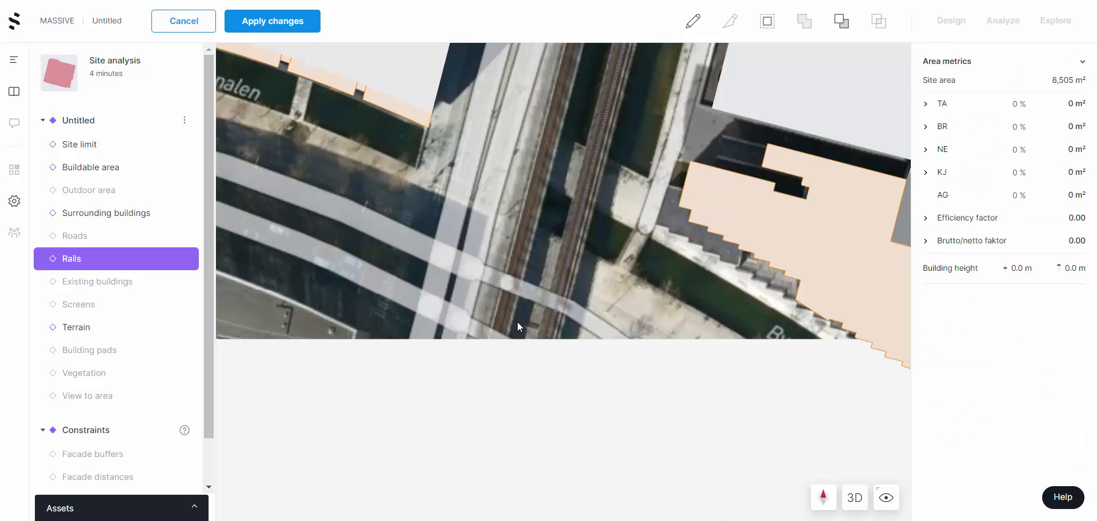
left_click(693, 21)
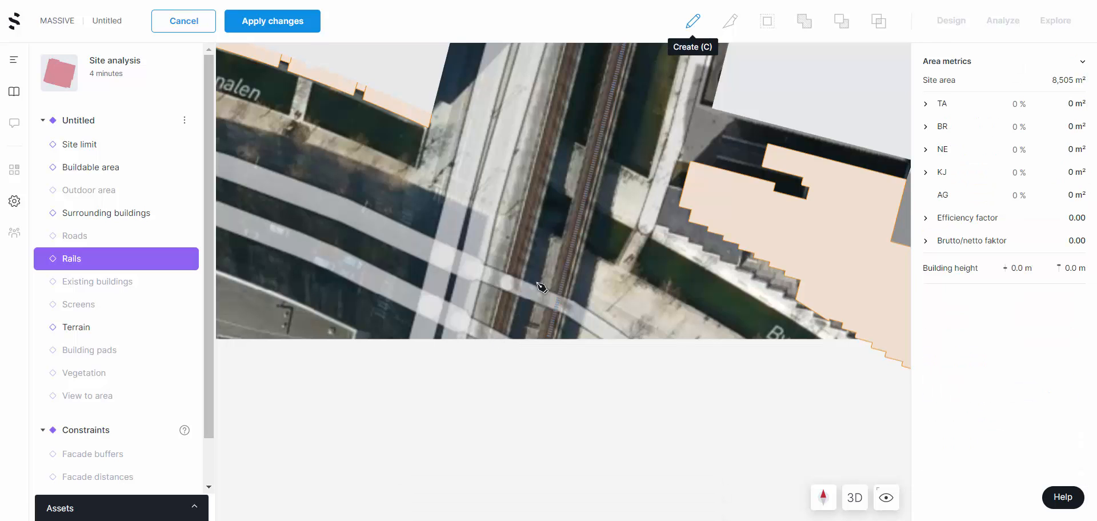
left_click(497, 339)
scroll(511, 400, "down", 10)
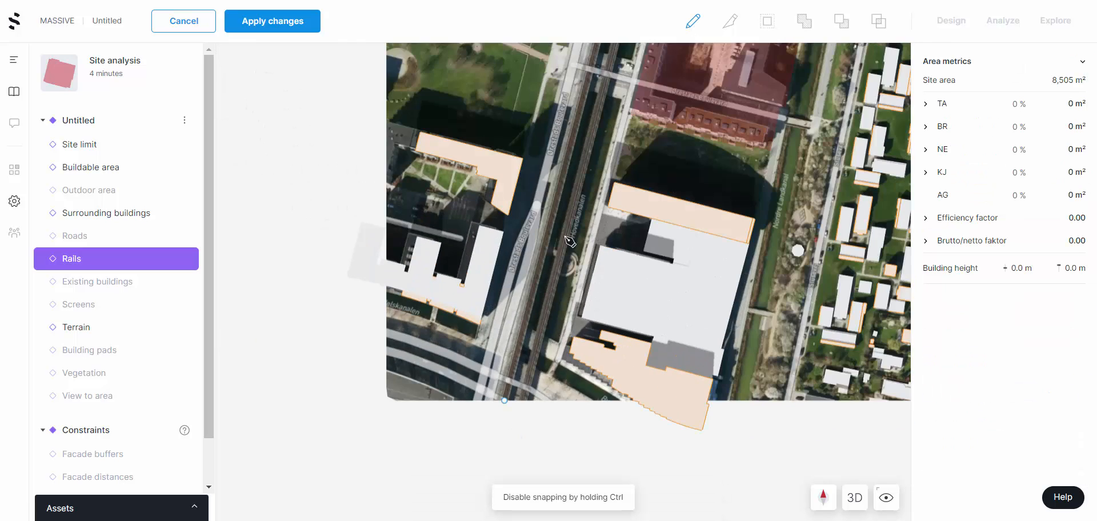
scroll(587, 118, "up", 5)
scroll(577, 175, "down", 5)
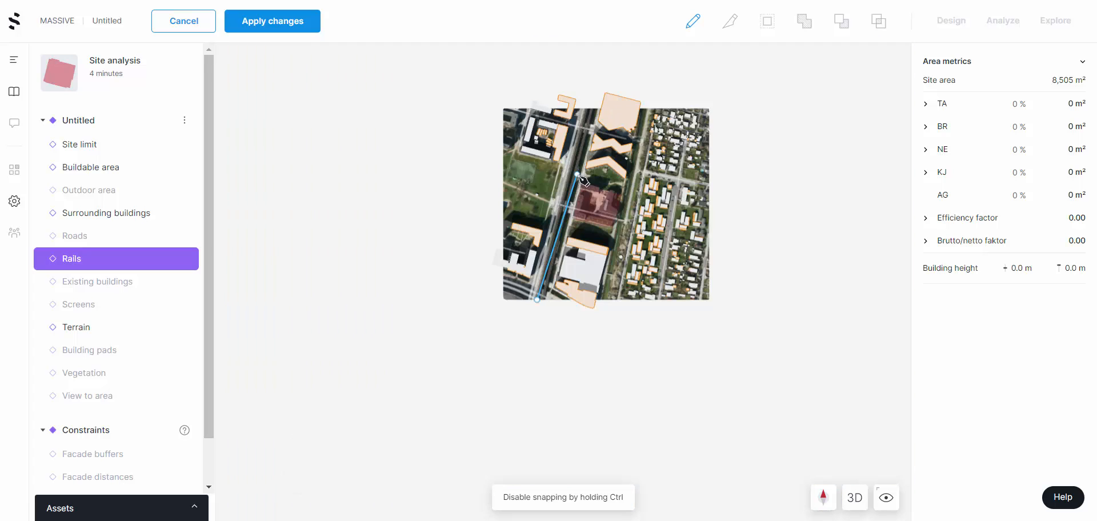
scroll(587, 115, "up", 5)
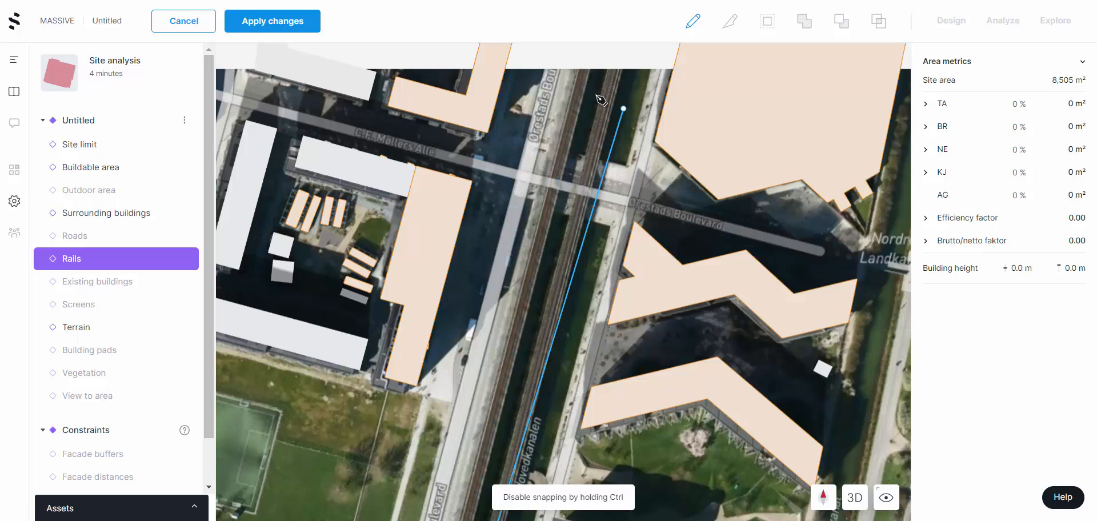
left_click(584, 72)
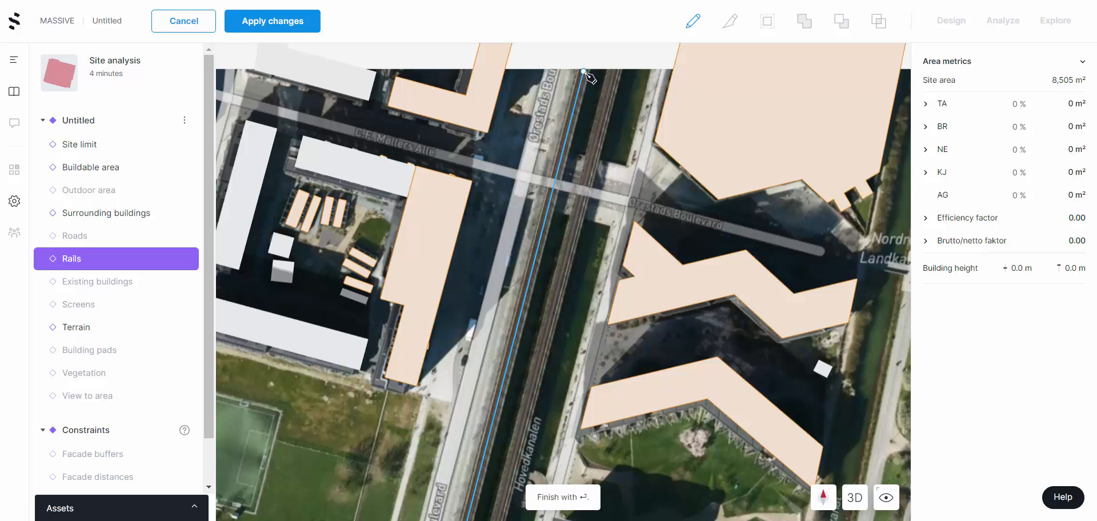
key("Return")
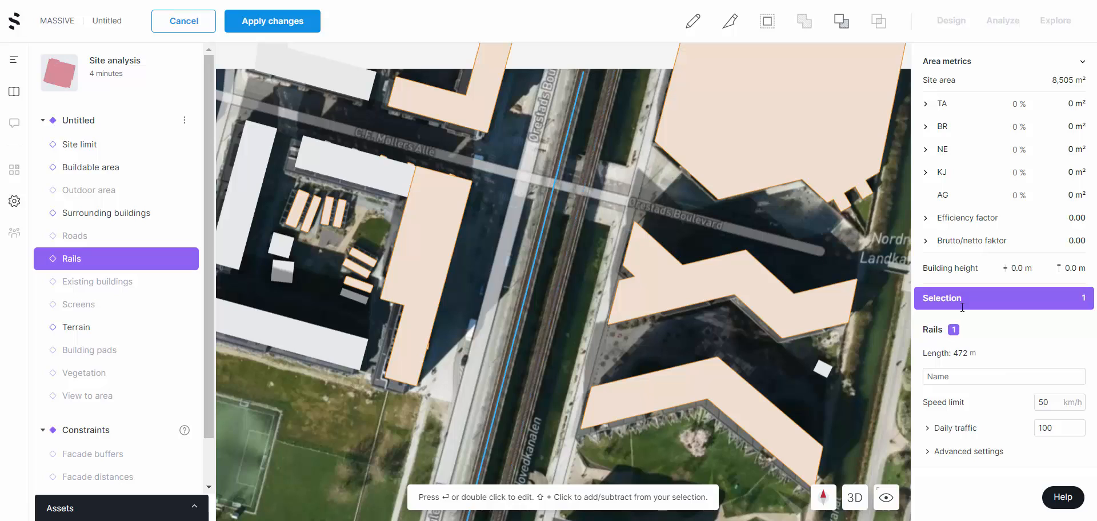
left_click(964, 375)
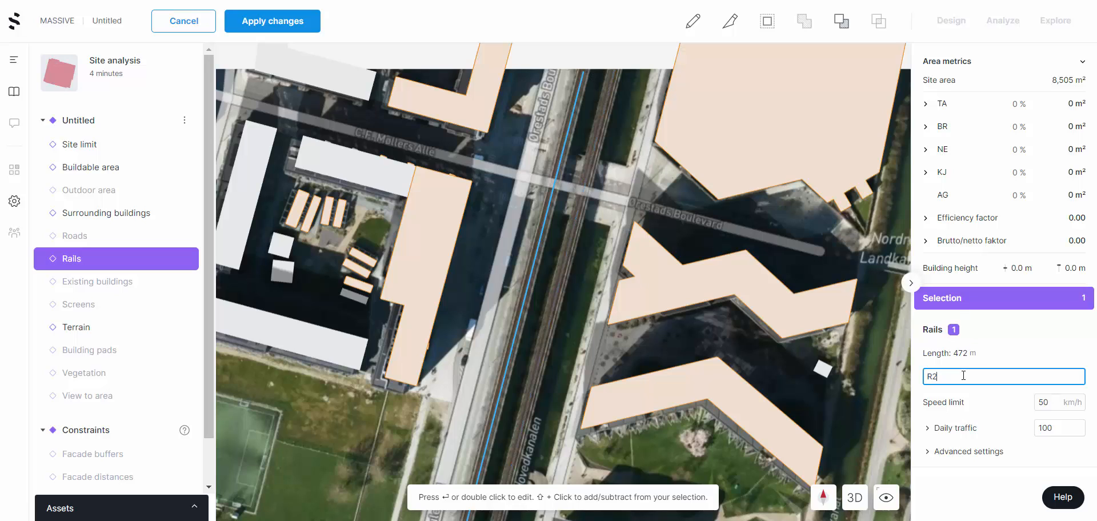
Switch the terrain display from satellite imagery back to the street map.
left_click(885, 500)
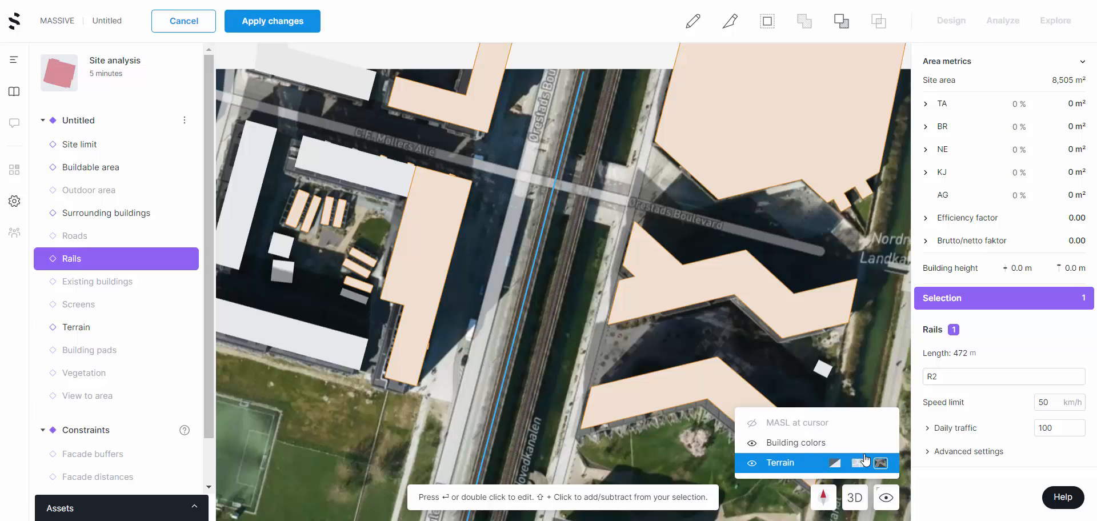
left_click(858, 463)
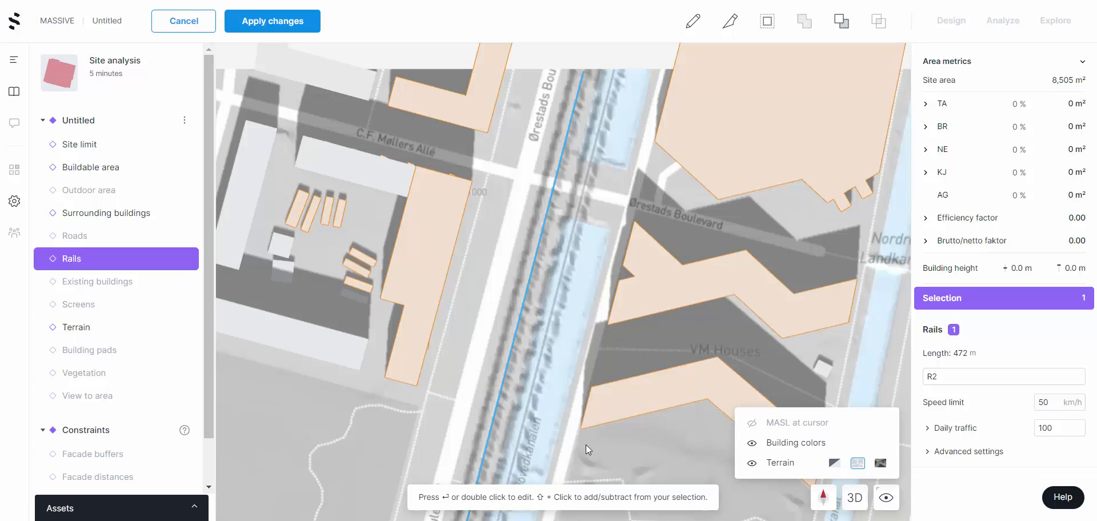
scroll(575, 313, "down", 4)
scroll(544, 238, "up", 3)
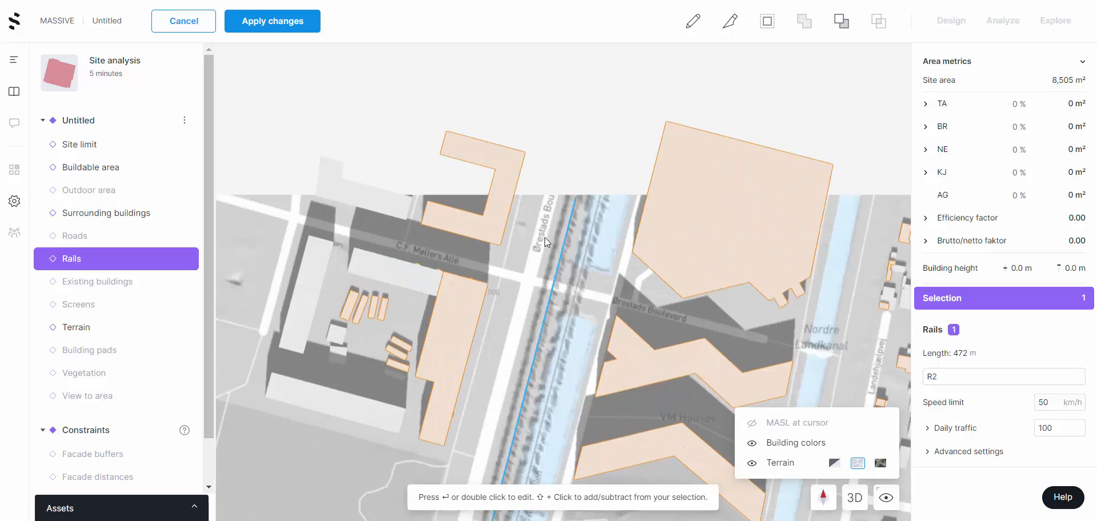
Draw another rail line about 471 m long over the eastern track, from the northern to the southern map edge.
scroll(595, 179, "up", 5)
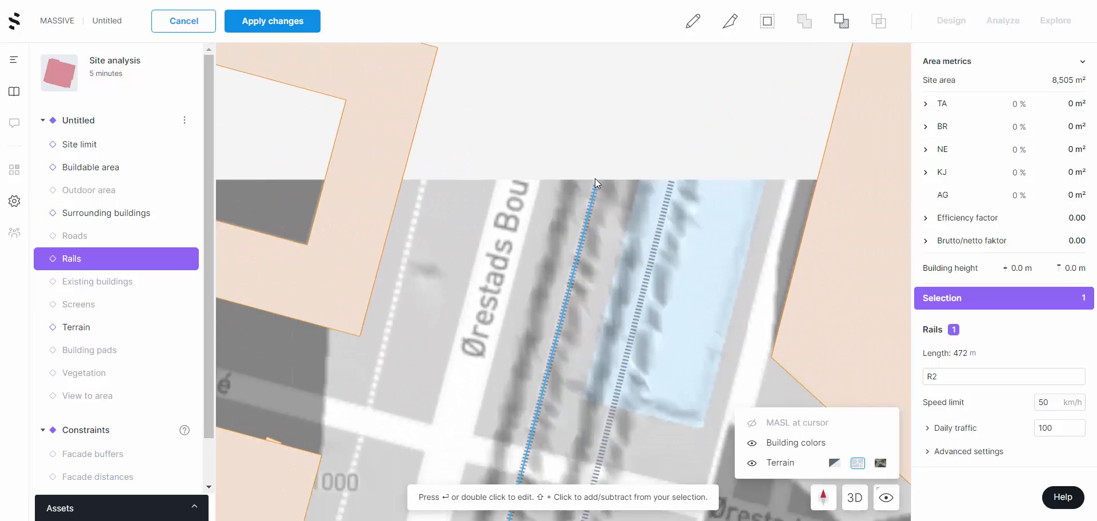
scroll(594, 179, "down", 2)
left_click(693, 21)
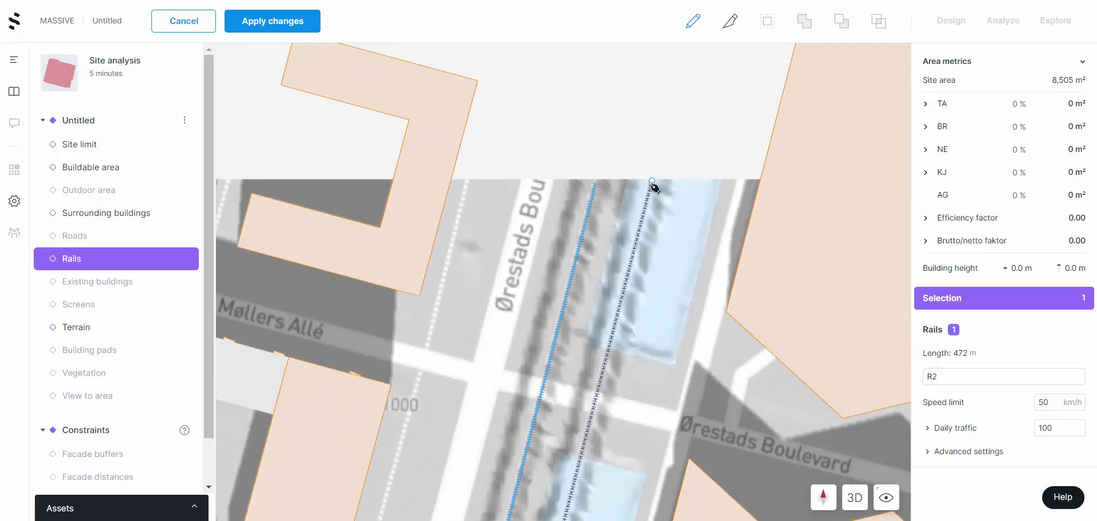
scroll(650, 210, "down", 5)
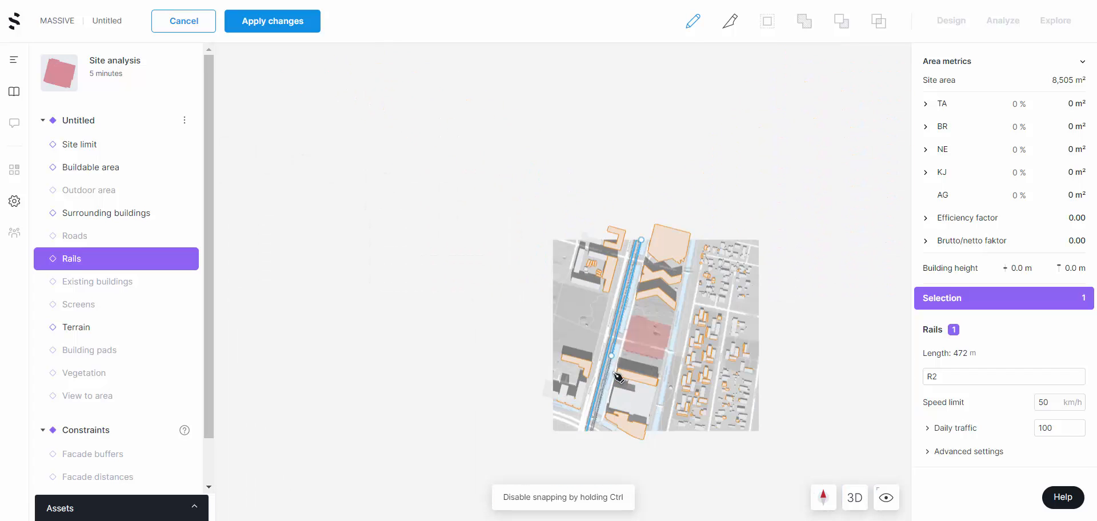
scroll(592, 438, "up", 5)
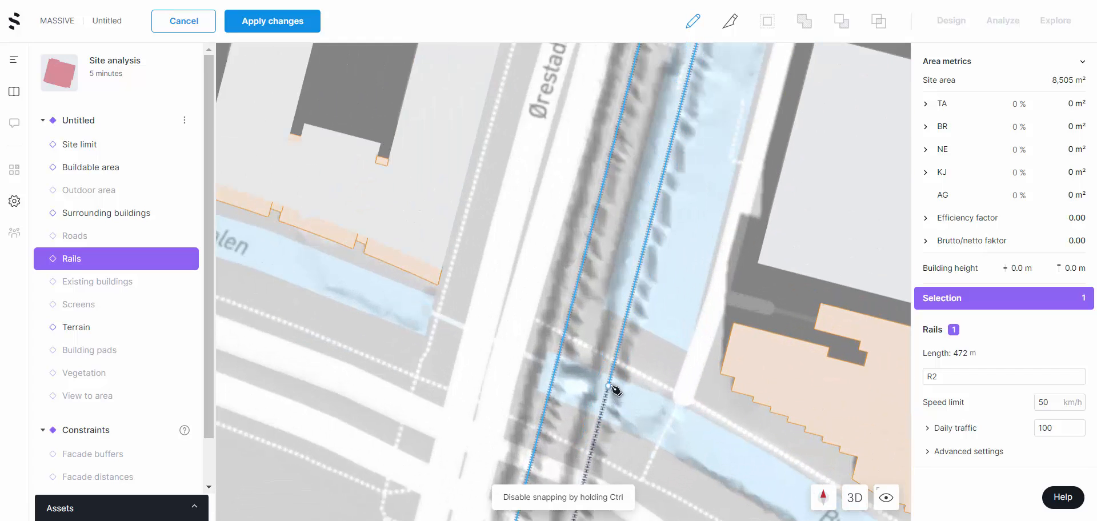
scroll(612, 357, "down", 4)
scroll(591, 439, "up", 5)
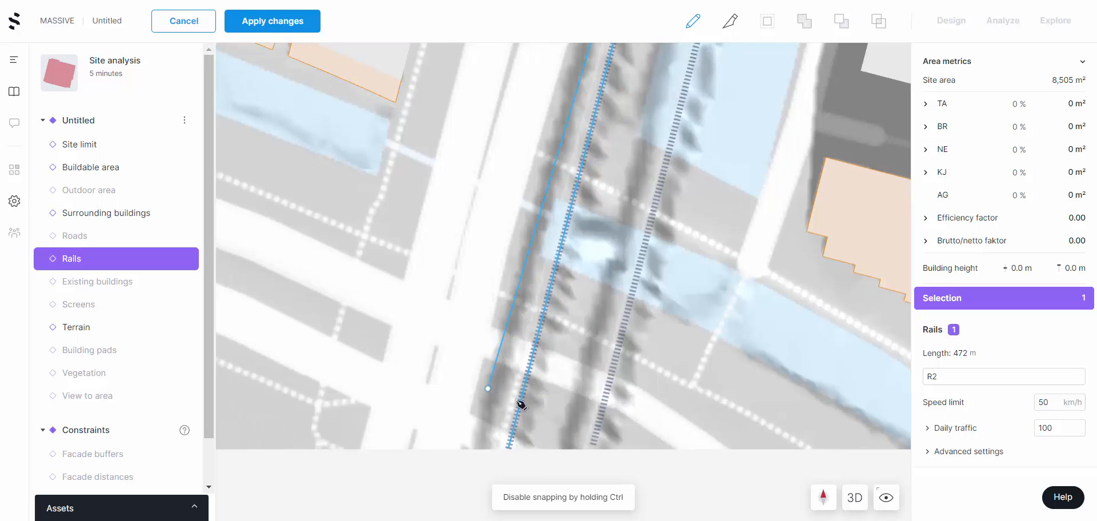
left_click(595, 440)
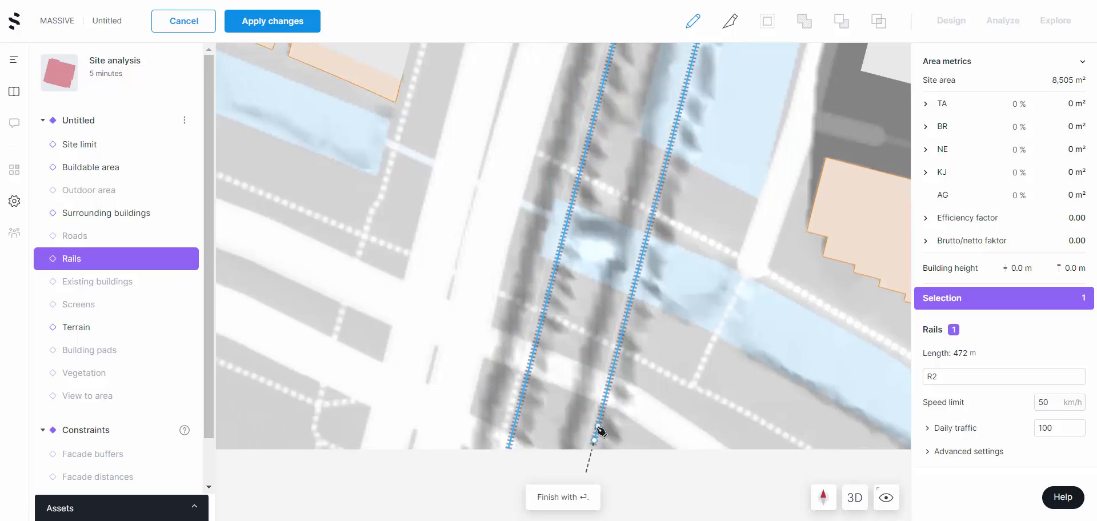
key("Return")
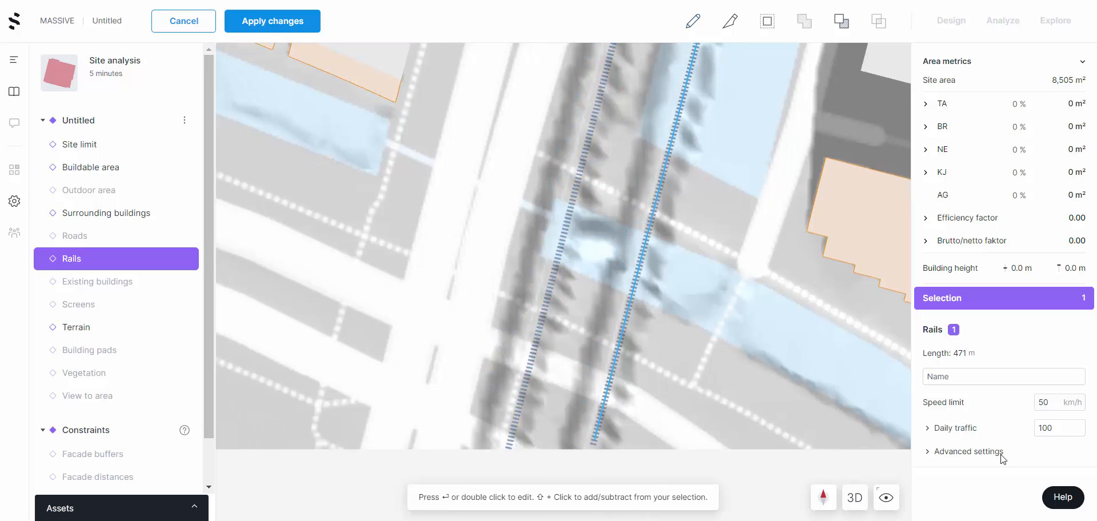
Apply the roads and rails and existing buildings changes to the current scenario.
left_click(270, 22)
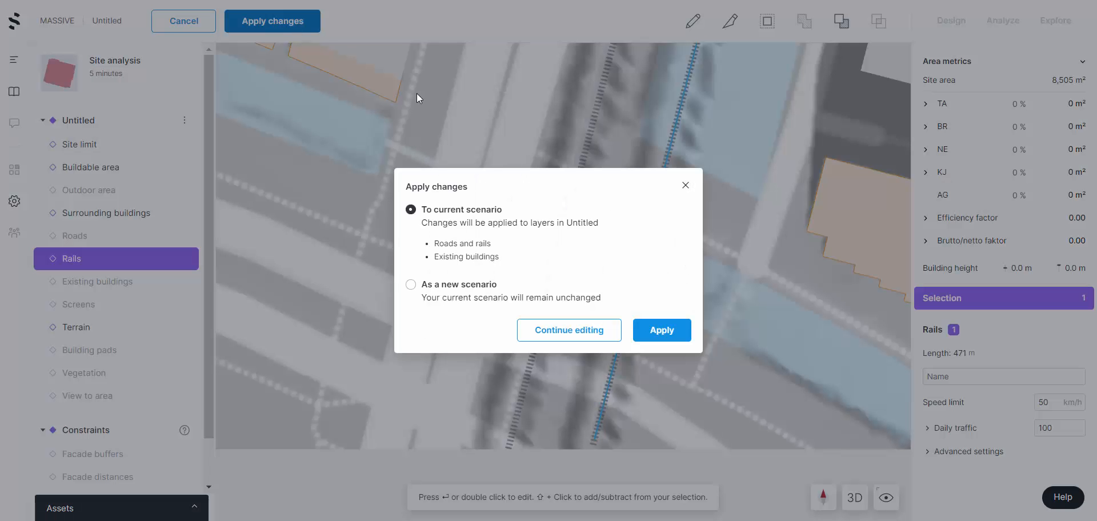
left_click(639, 133)
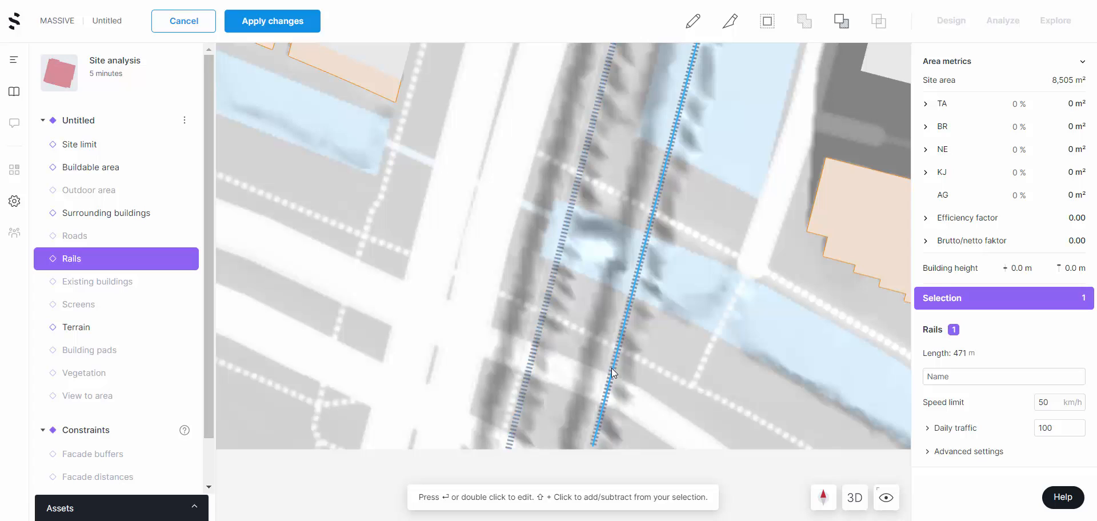
left_click(297, 29)
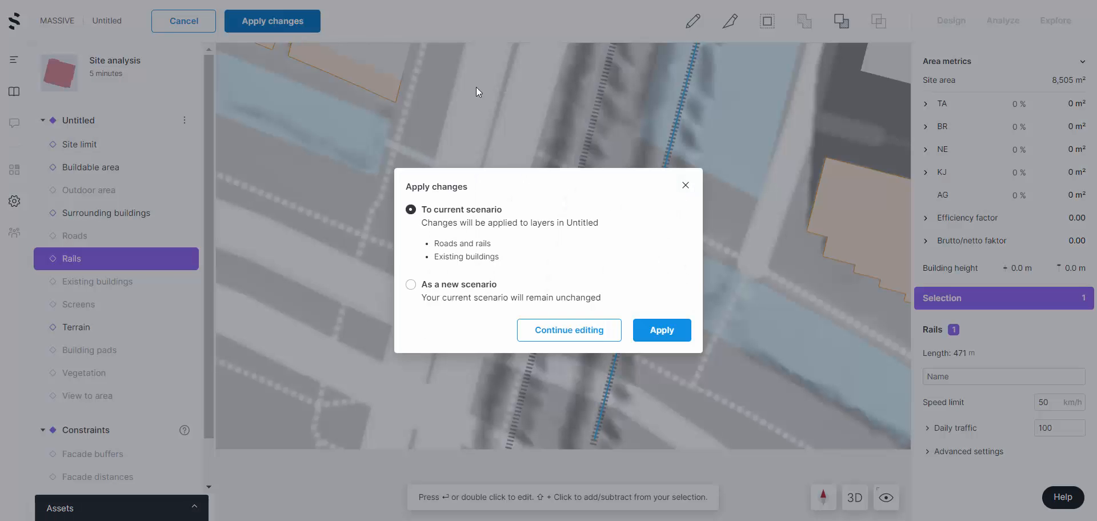
left_click(652, 336)
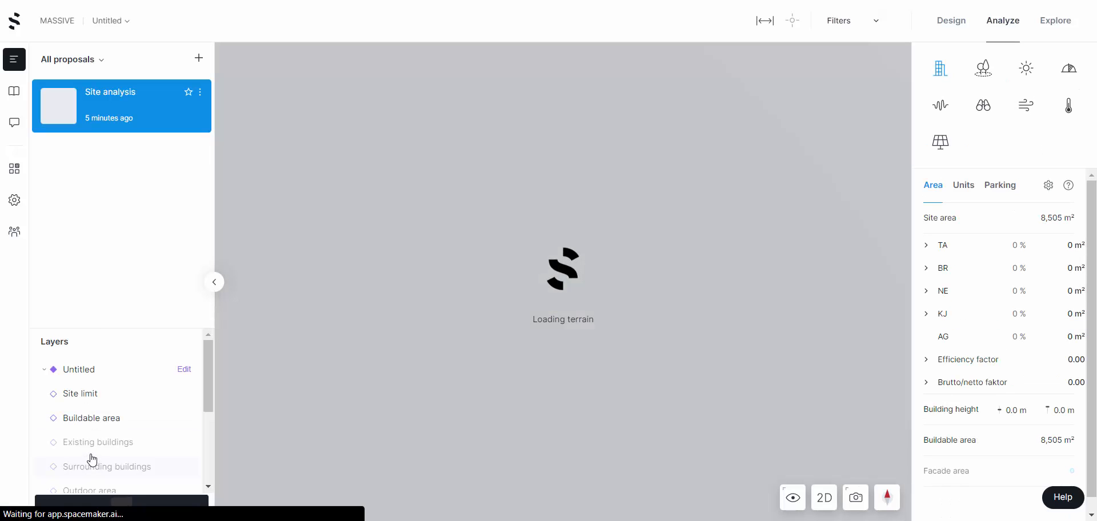
Look through the Site analysis proposal's layer list, including Surrounding buildings and Roads and rails.
scroll(92, 460, "down", 1)
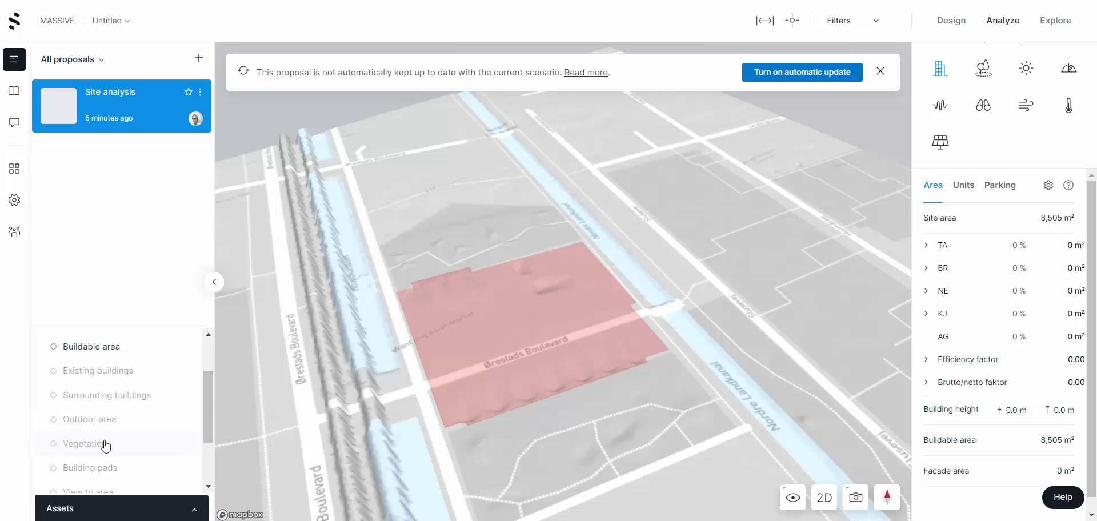
scroll(105, 446, "down", 1)
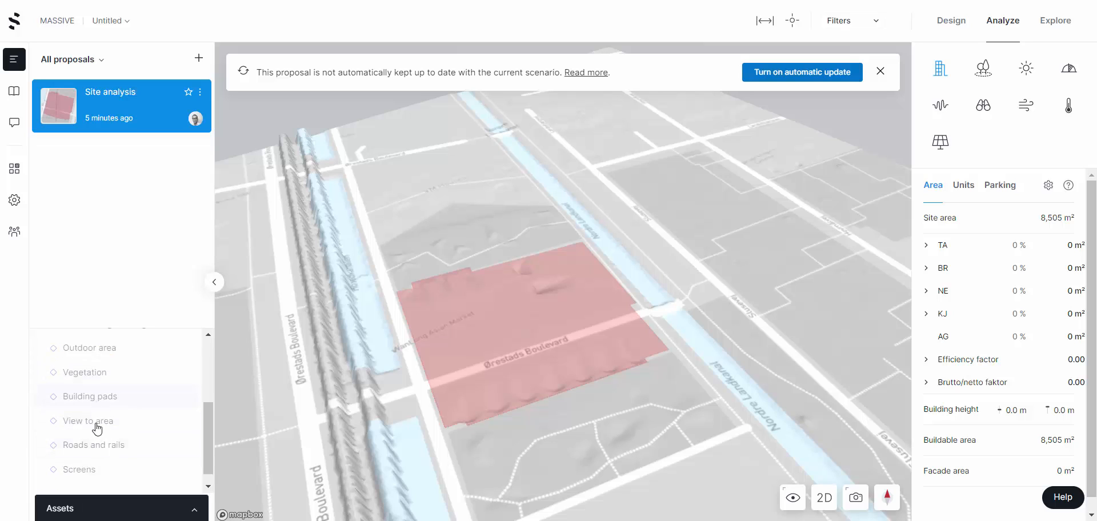
scroll(95, 451, "down", 1)
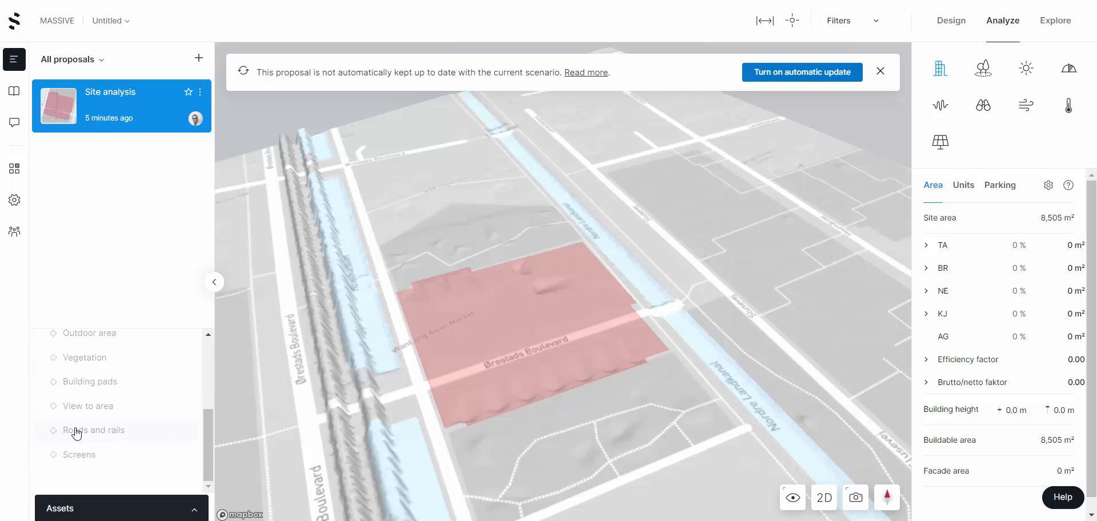
scroll(89, 454, "up", 3)
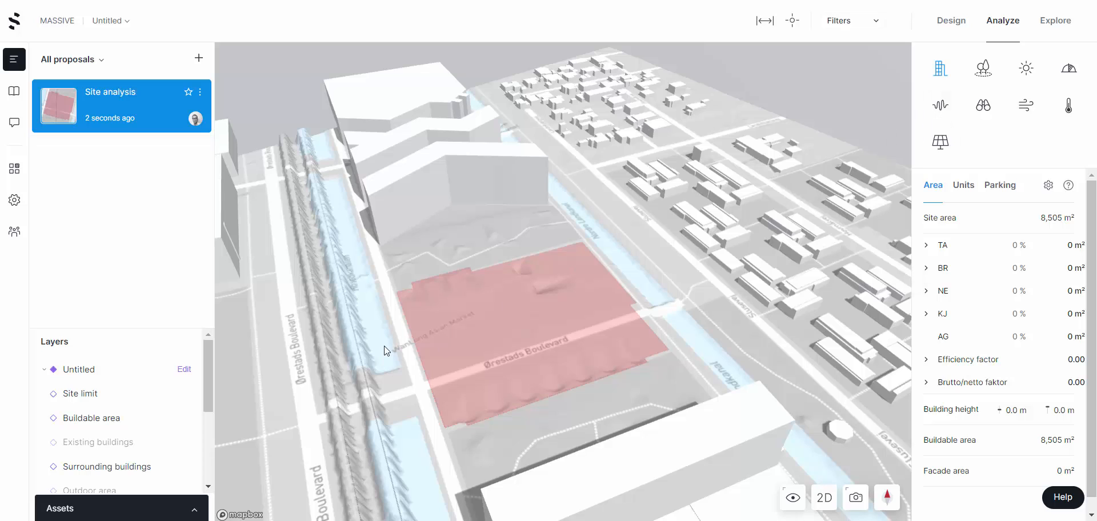
Examine the site, its surrounding buildings and the rail corridor in 3D from several angles and distances.
right_click_drag(629, 236, 746, 297)
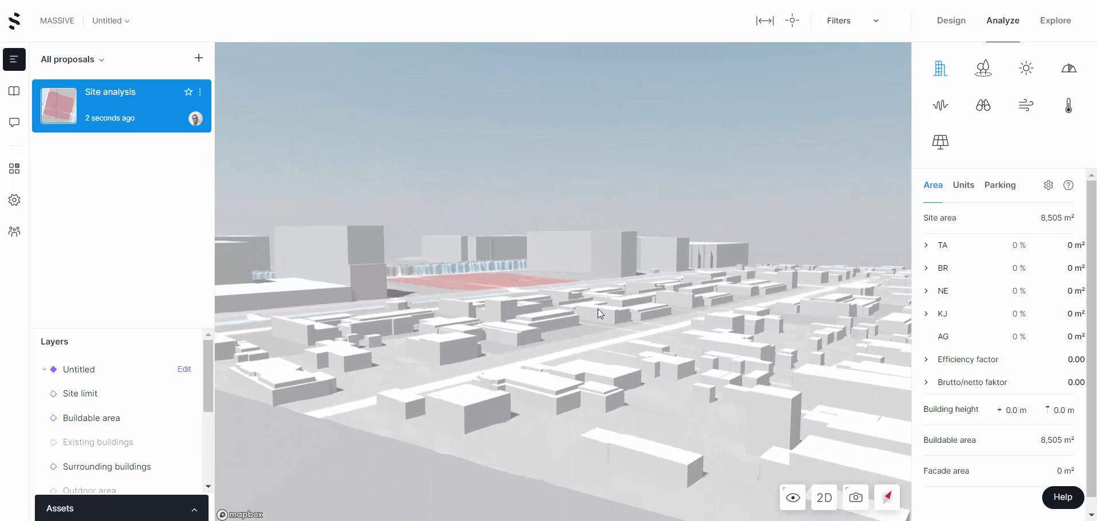
scroll(557, 304, "up", 5)
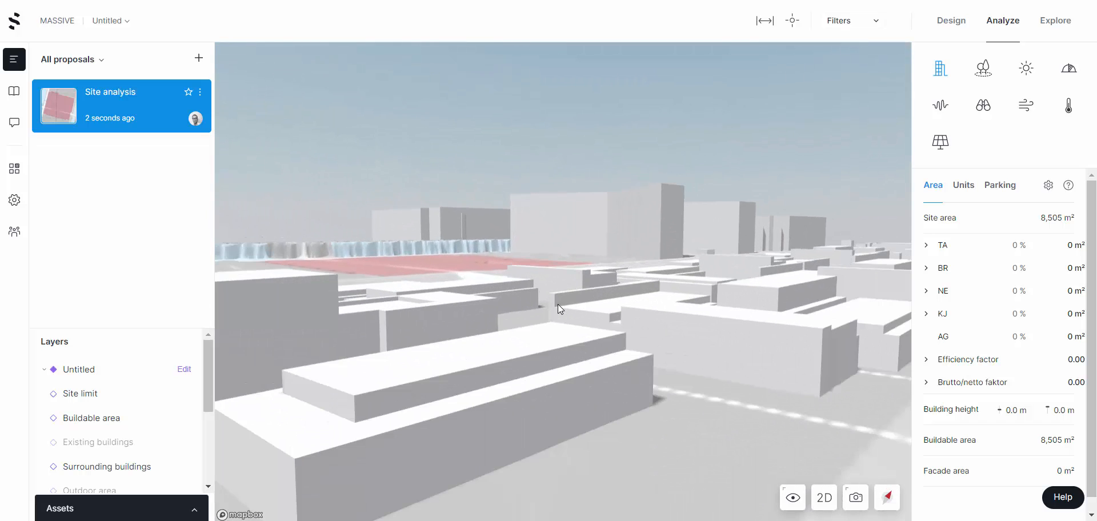
right_click_drag(558, 304, 494, 335)
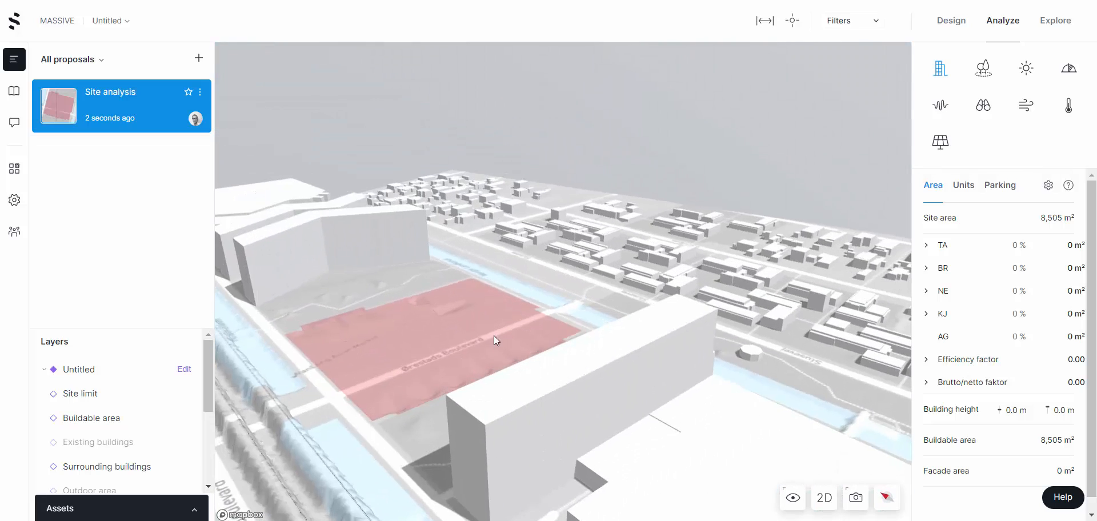
right_click_drag(442, 370, 539, 312)
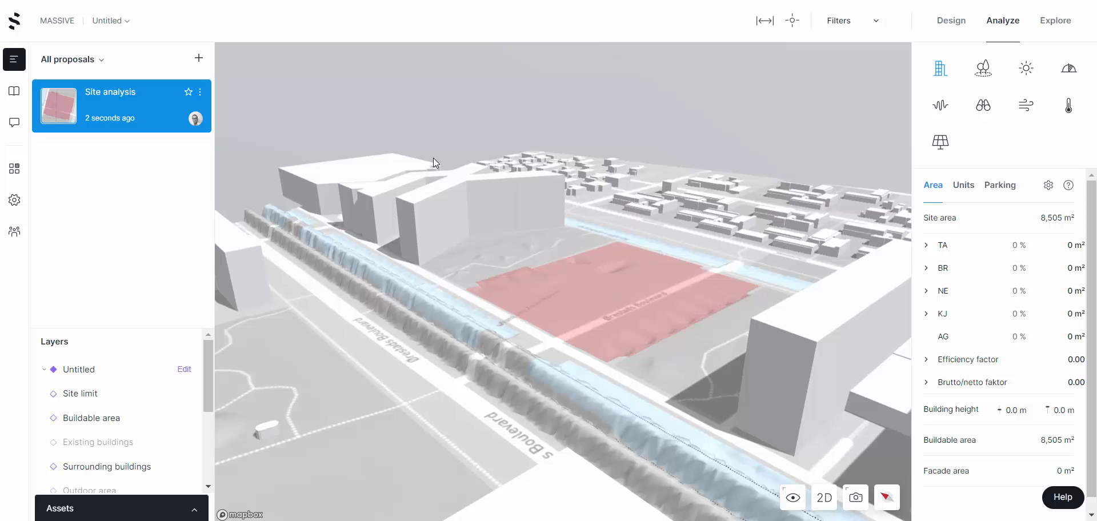
scroll(399, 146, "up", 3)
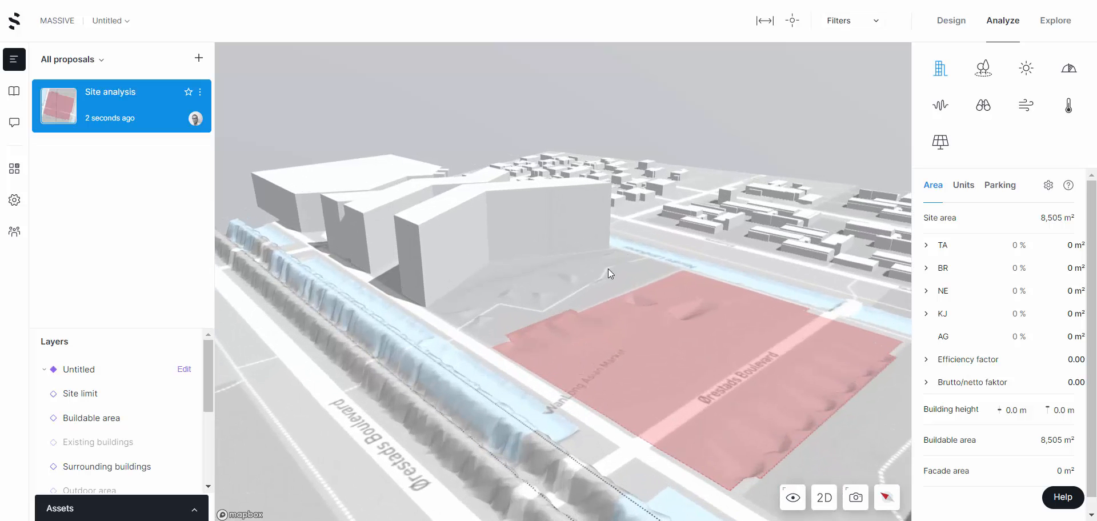
scroll(505, 227, "down", 3)
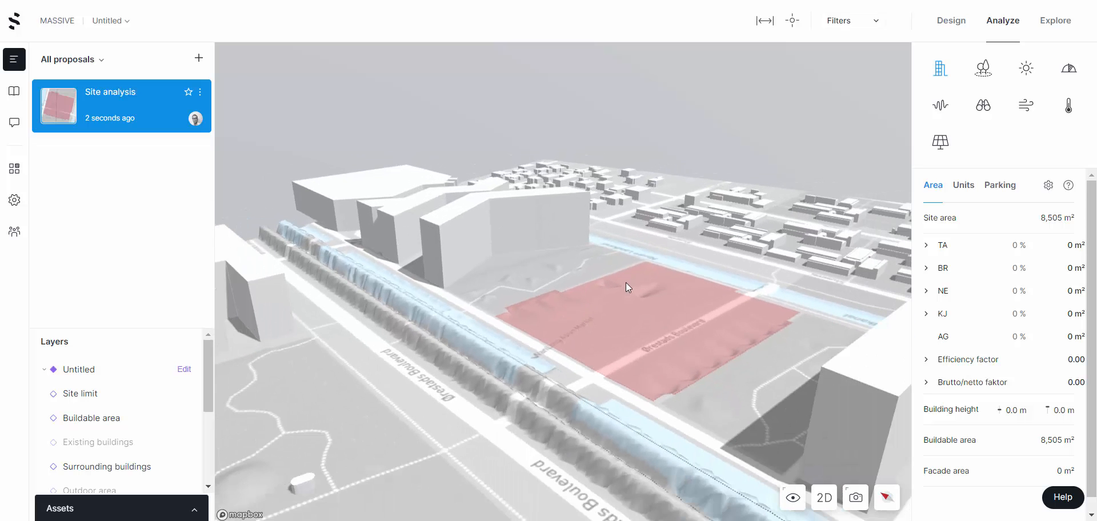
right_click_drag(626, 283, 499, 299)
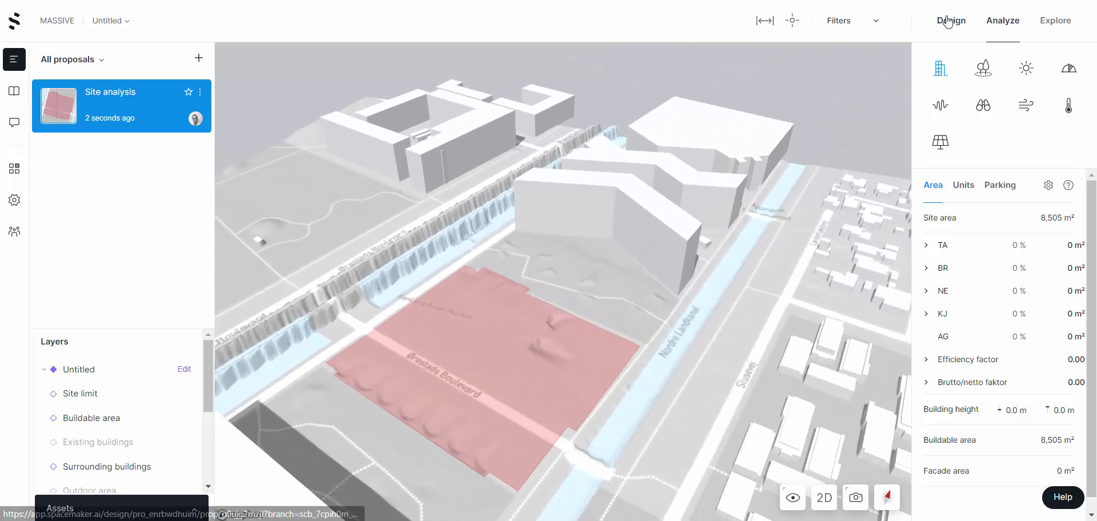